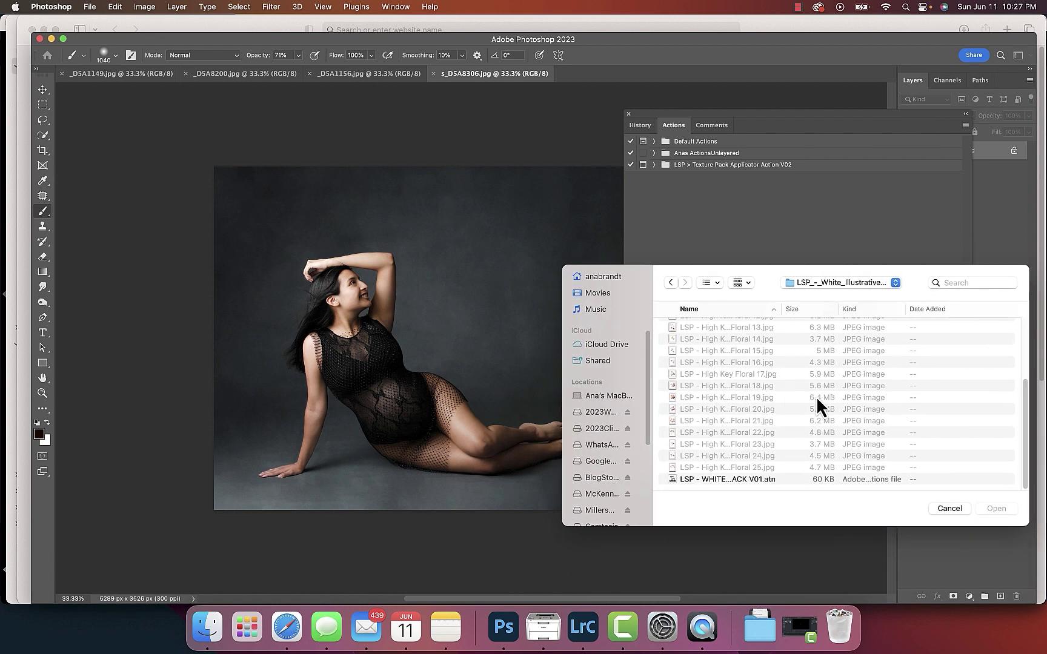
- Pick the LSP white floral action file, then cancel the file browser without loading it
click(789, 478)
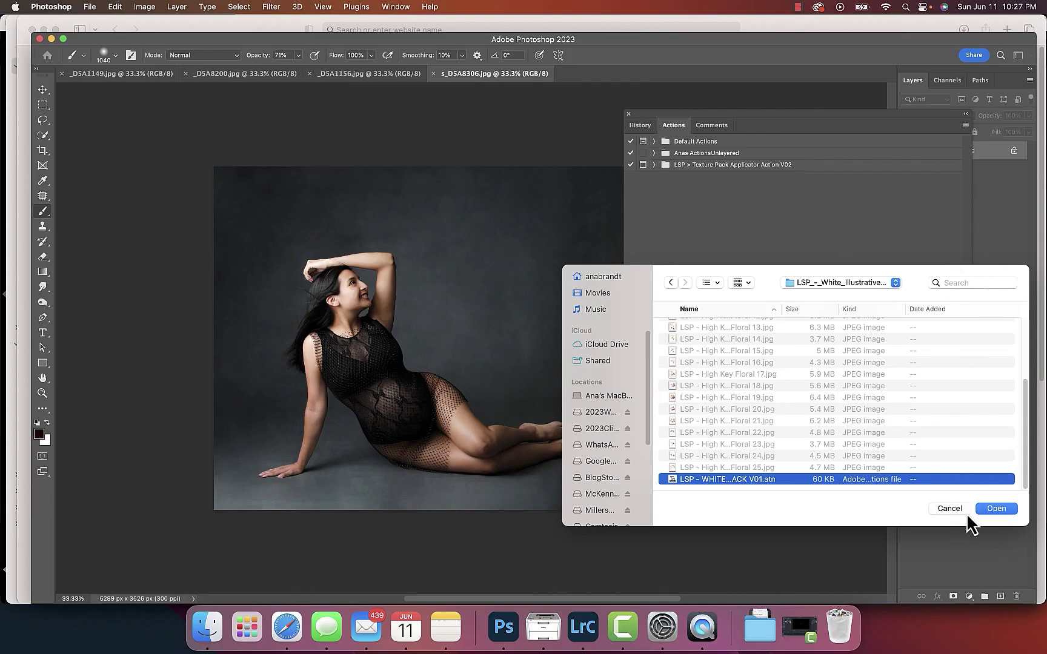
click(993, 508)
- Load the LSP white floral .atn action pack from 2023Clients > Cull via Load Actions
click(966, 126)
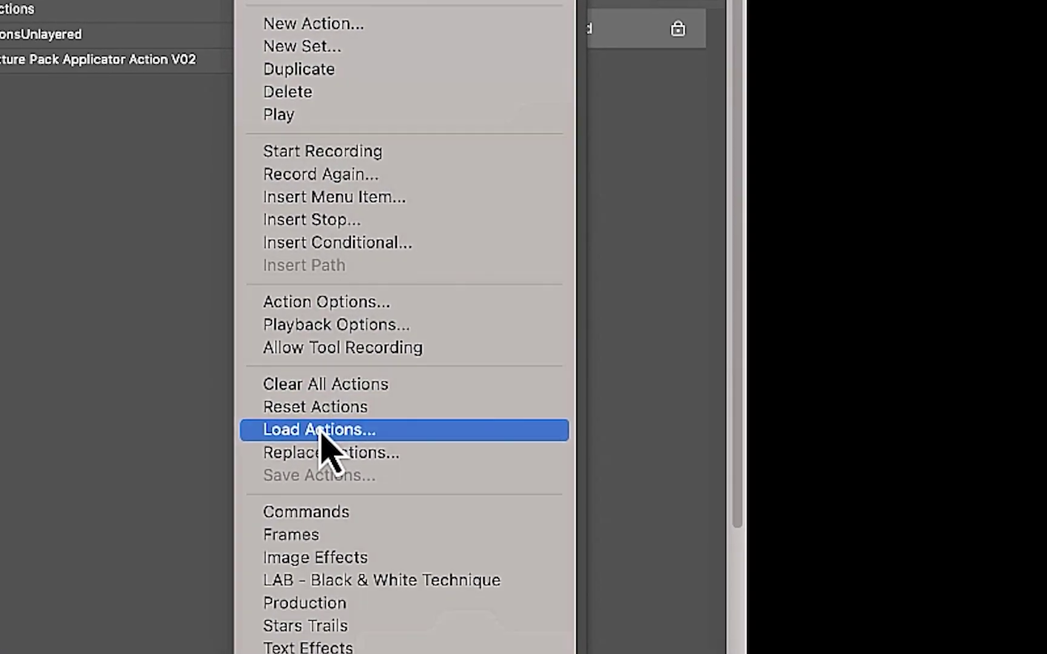
click(328, 446)
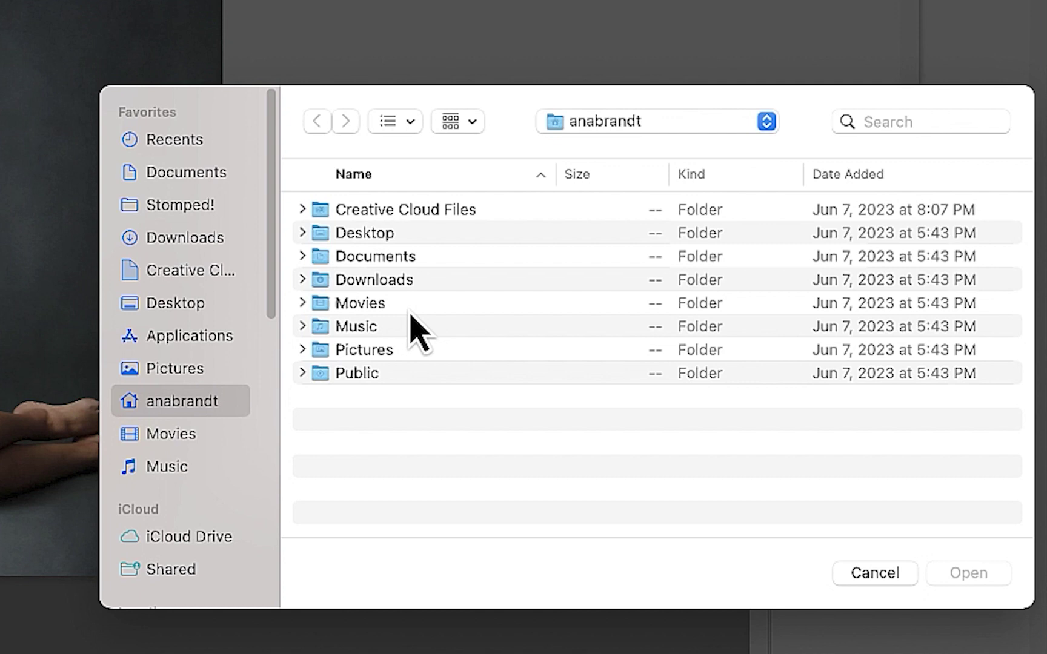
scroll(241, 446, down, 5)
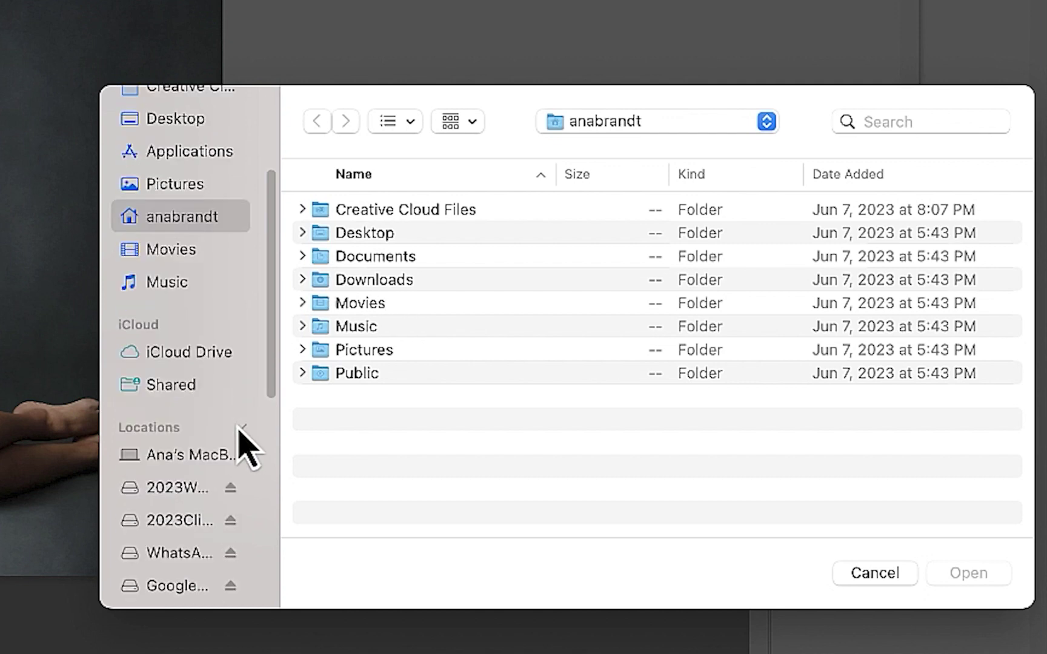
click(195, 524)
click(378, 283)
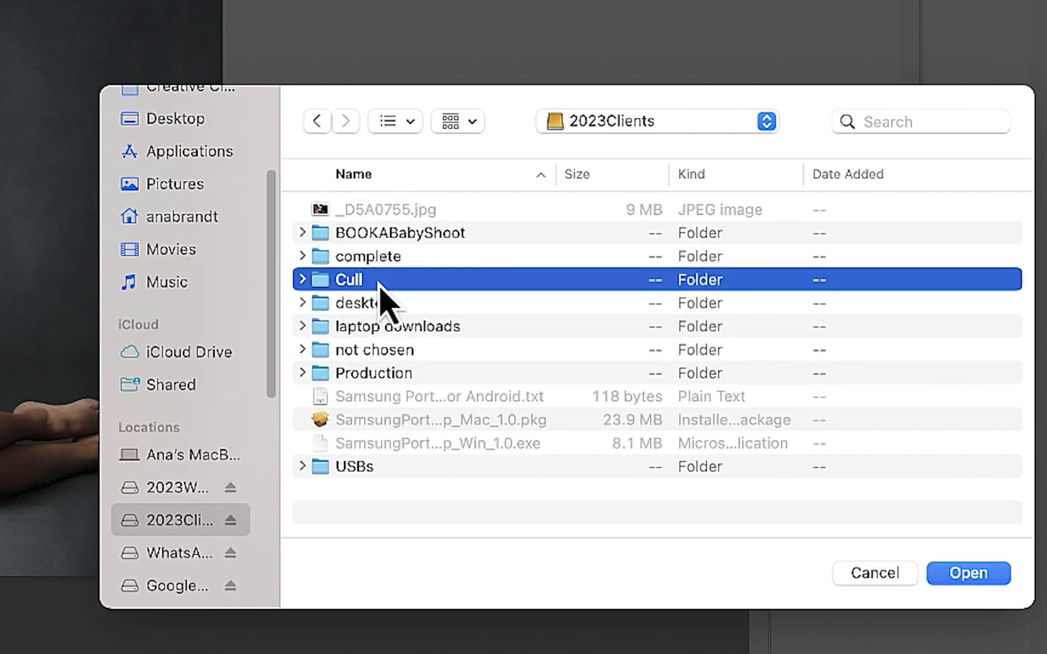
double_click(380, 282)
double_click(431, 255)
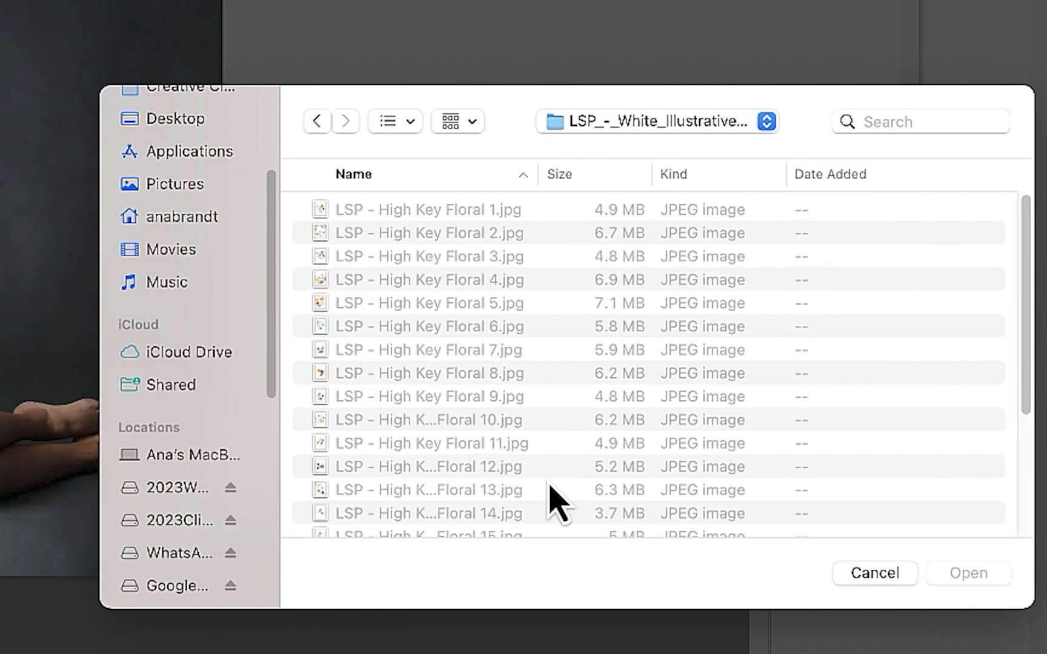
scroll(559, 500, down, 5)
double_click(467, 517)
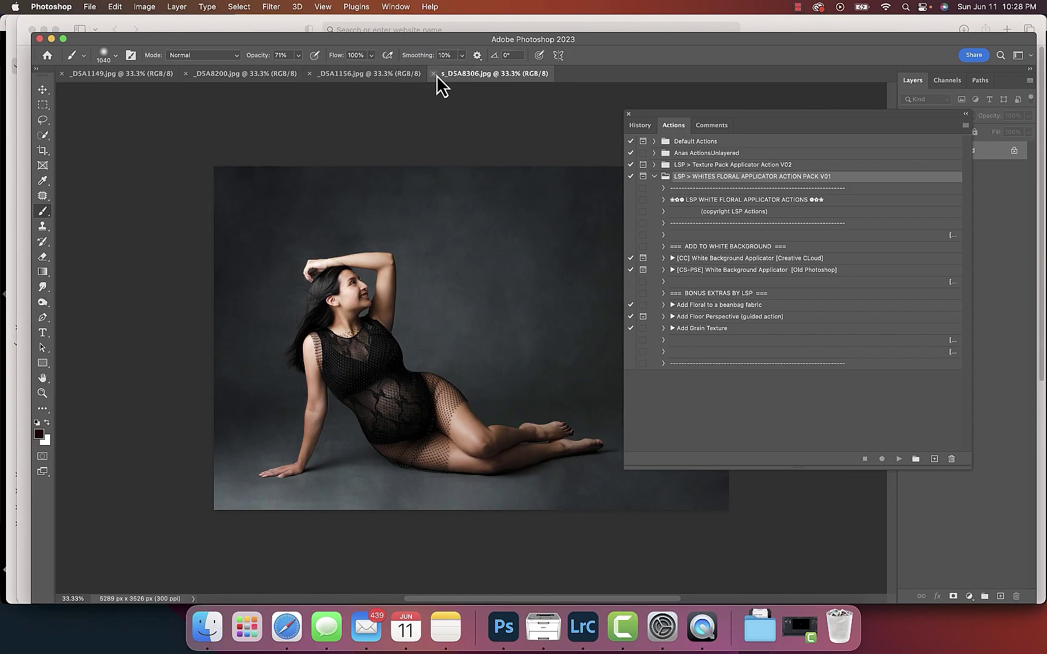
- Close _DSA8306 and _DSA1149, show _DSA1156, and select the [CC] White Background Applicator action
click(436, 76)
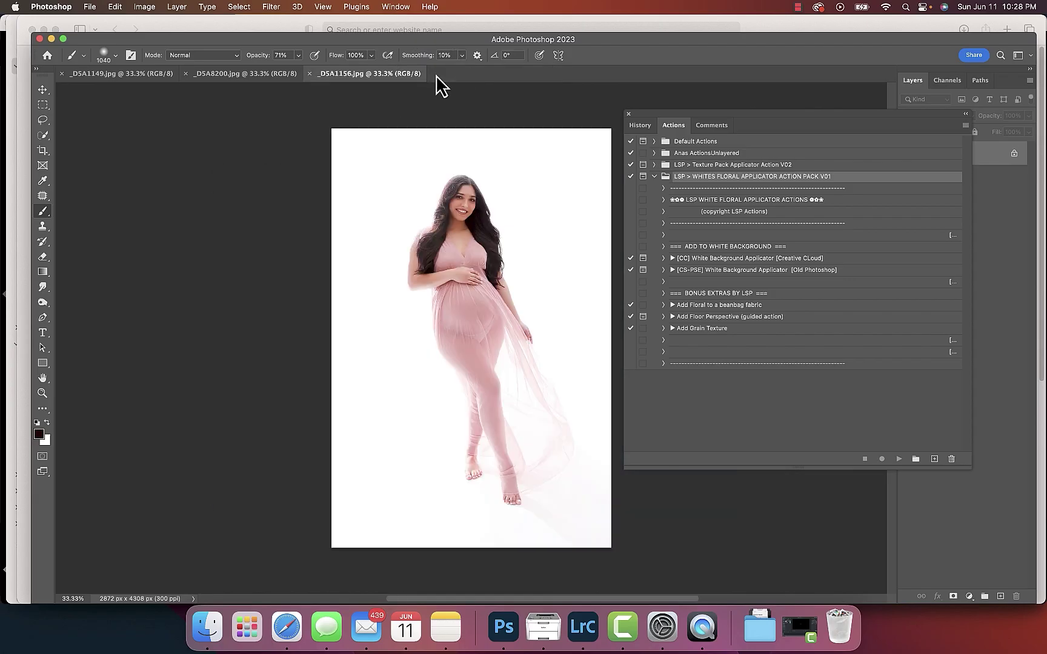
click(276, 75)
click(123, 74)
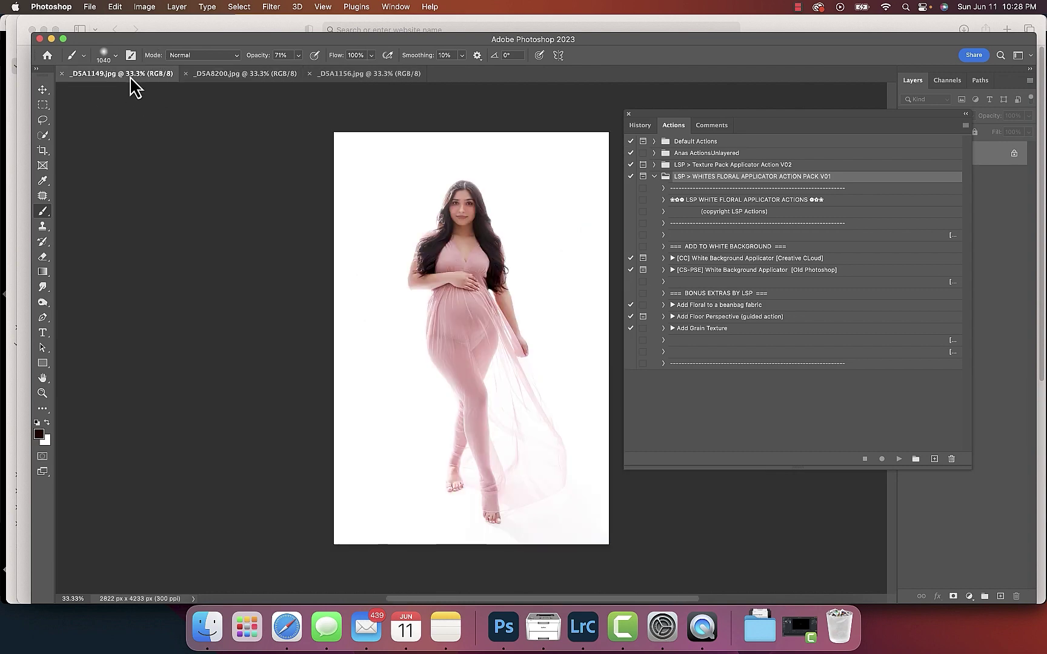
click(61, 73)
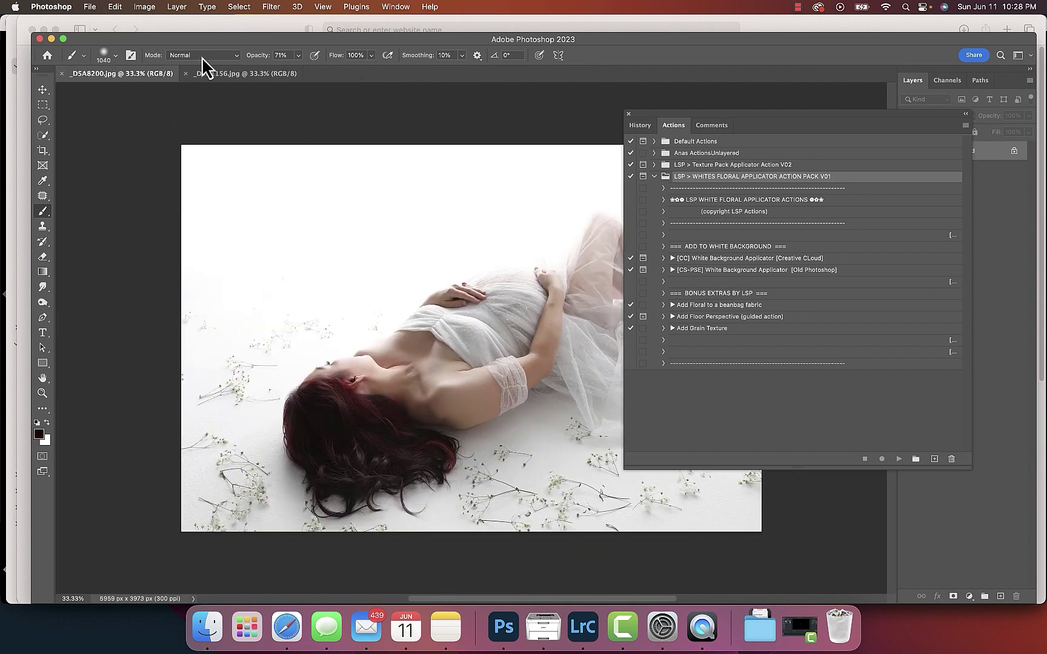
click(219, 75)
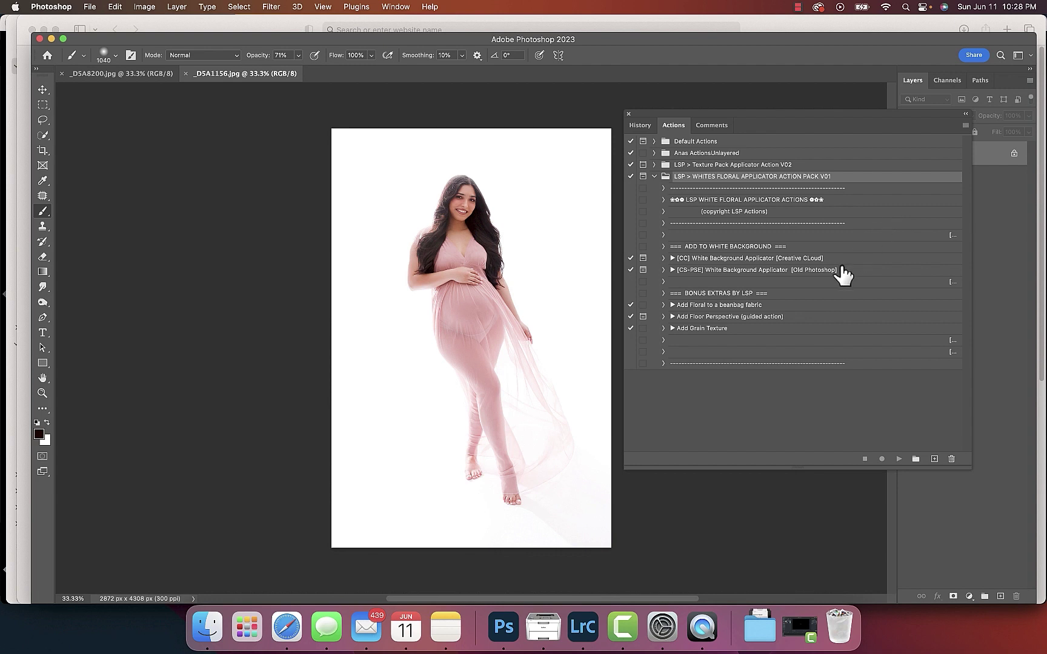
click(737, 258)
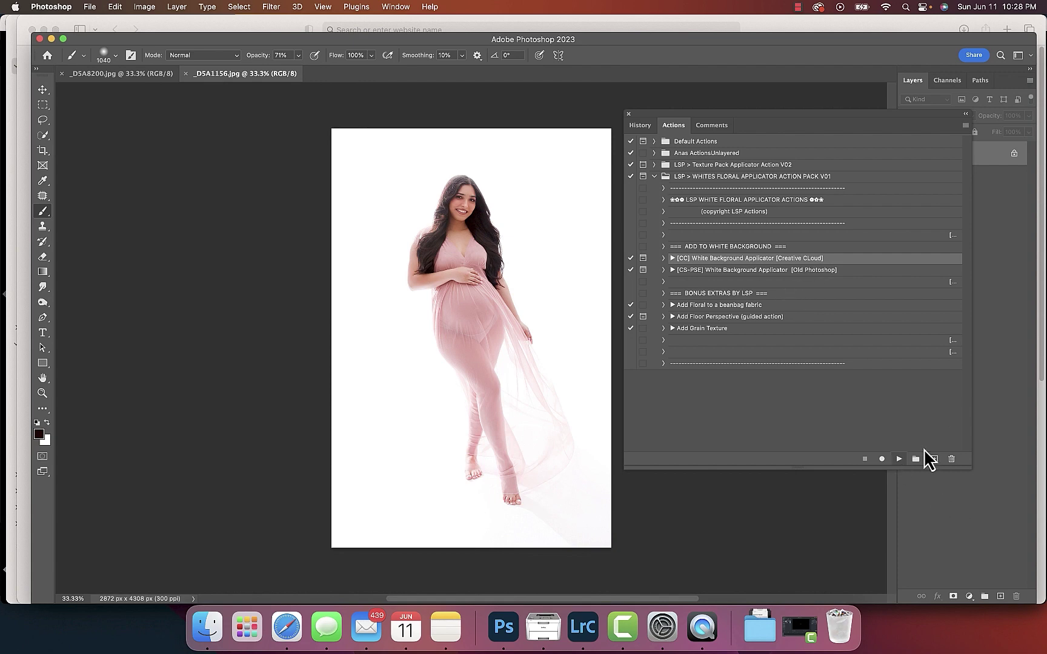
- Play the White Background Applicator action and browse to 2023Clients > Cull > LSP white floral folder
click(898, 459)
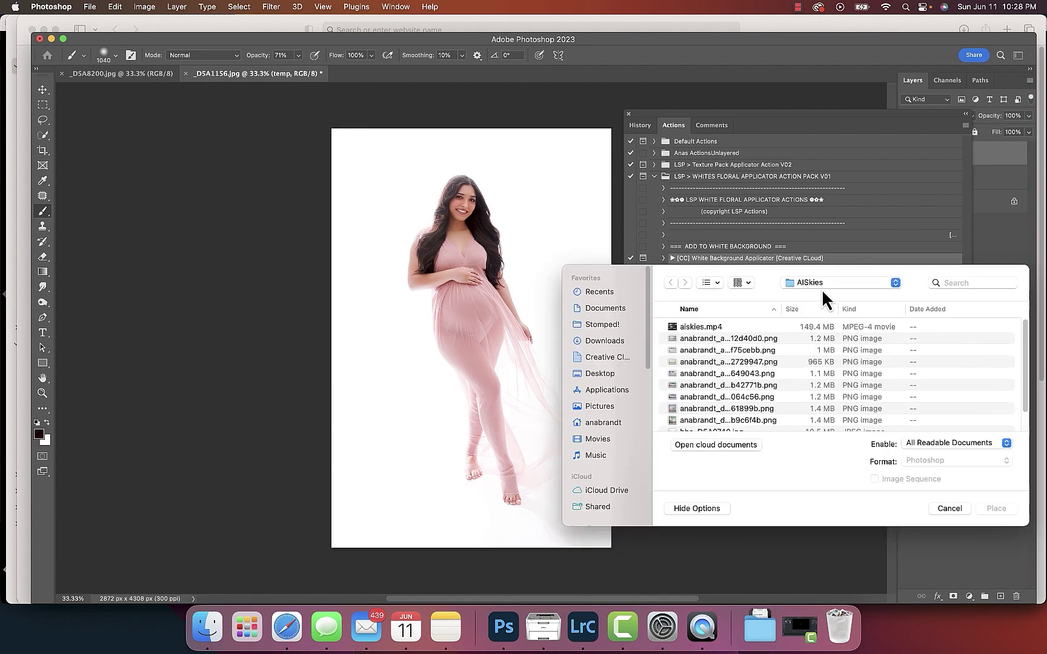
click(827, 284)
click(587, 465)
scroll(591, 462, down, 2)
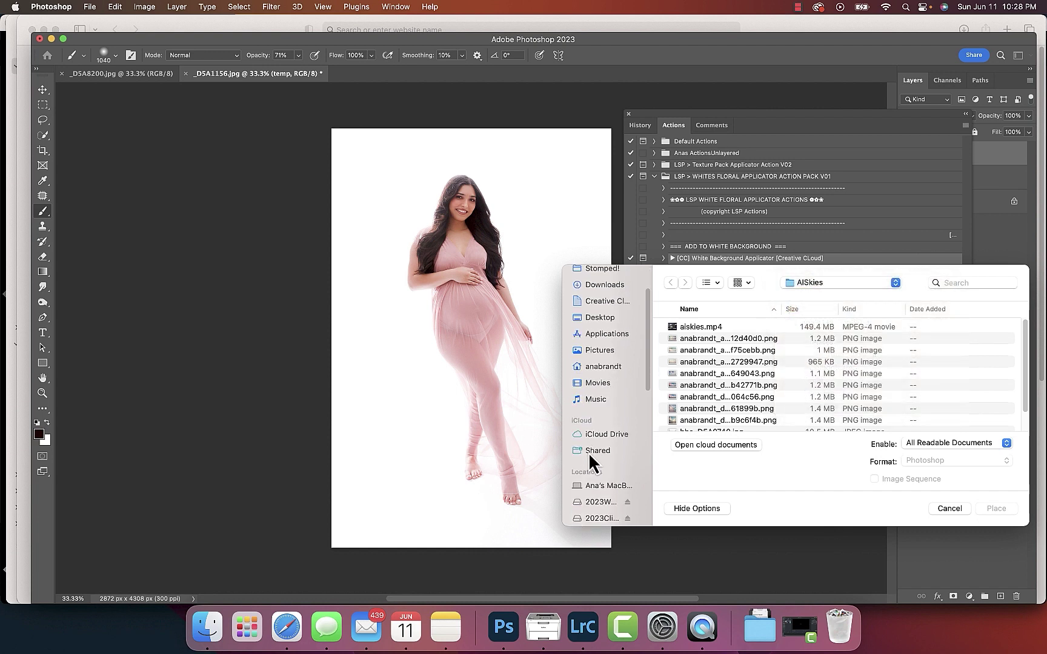
scroll(589, 454, down, 2)
click(609, 454)
click(688, 368)
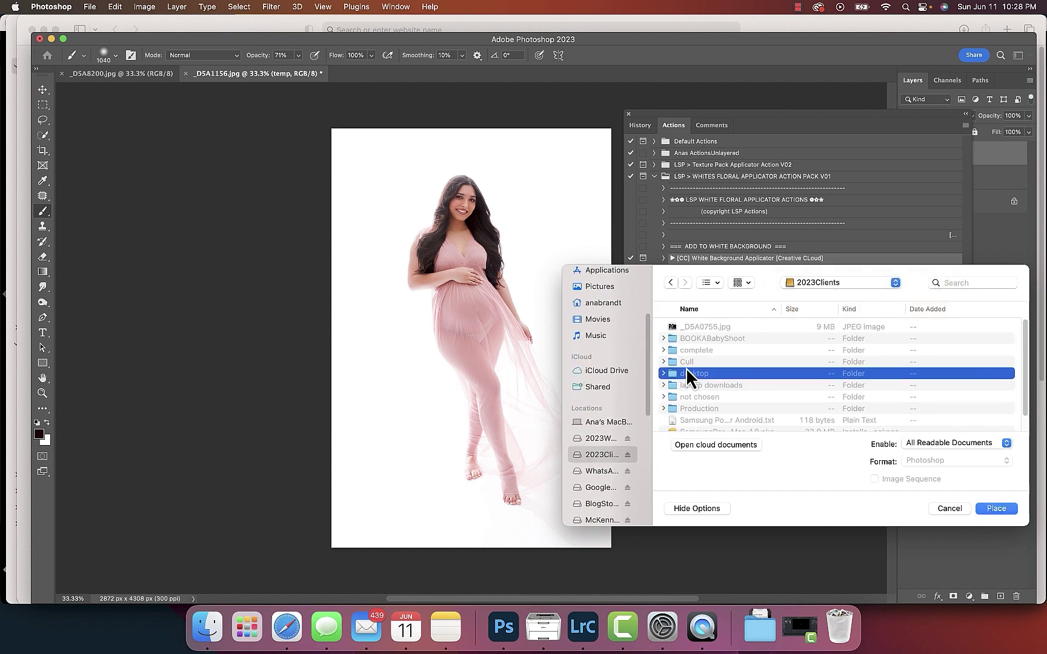
double_click(687, 363)
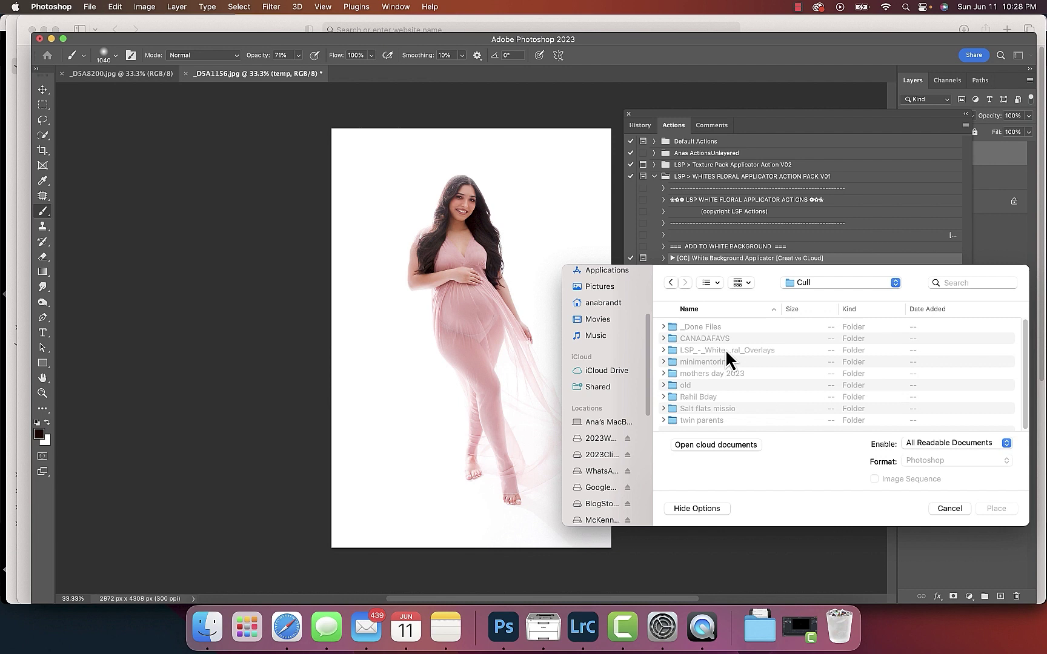
double_click(725, 350)
- Preview the floral overlays in column view, ending on High Key Floral 25
click(761, 351)
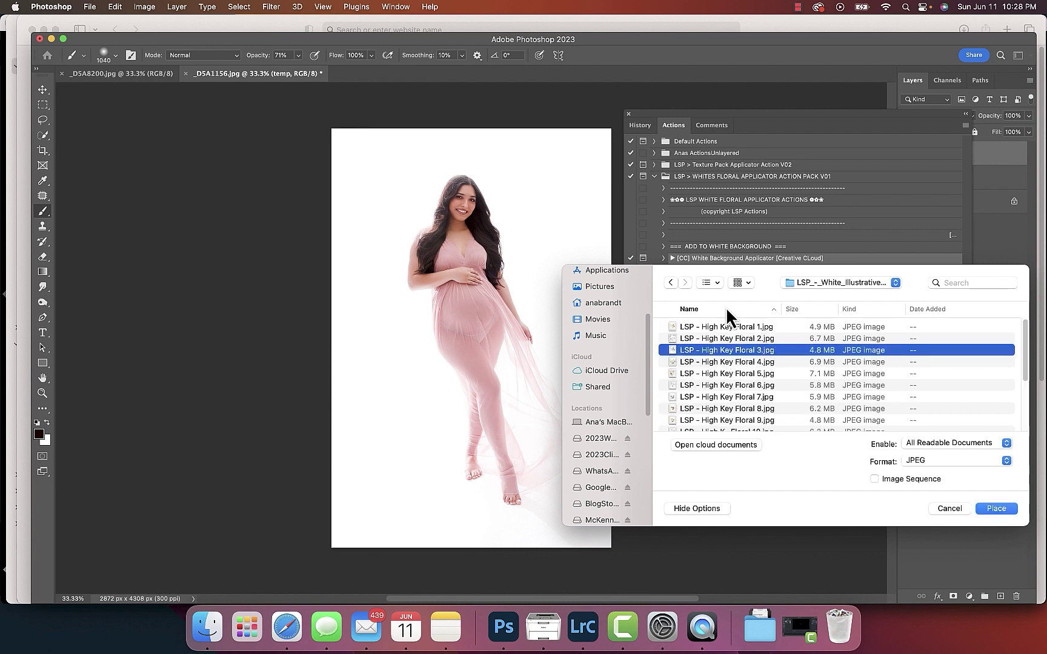
click(717, 284)
click(720, 360)
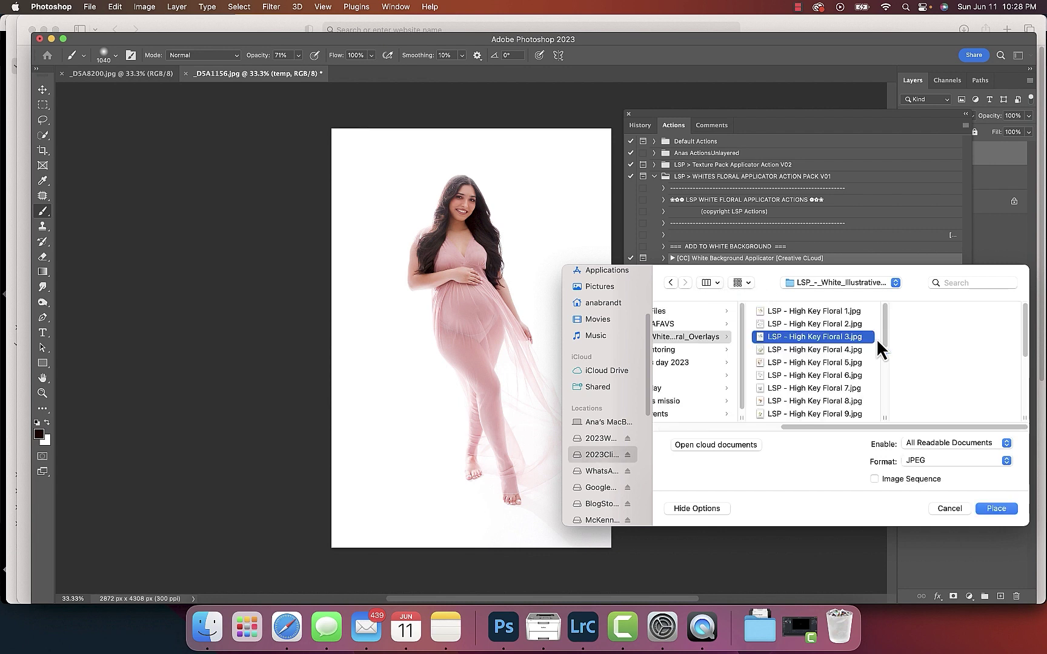
click(848, 326)
click(831, 362)
click(814, 400)
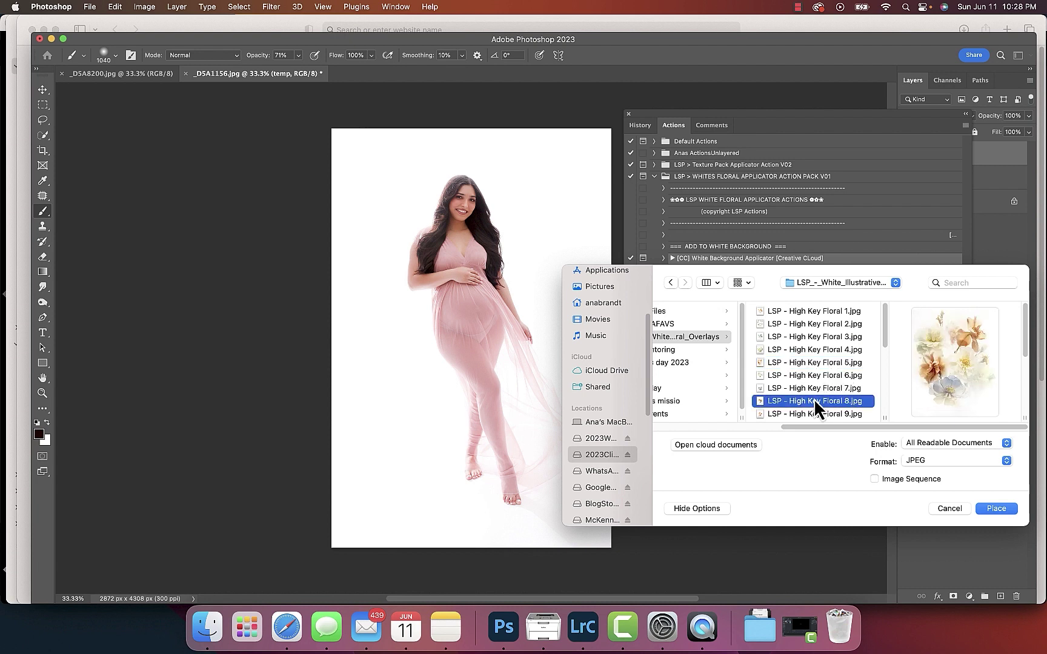
key(Down)
key(Down)
key(Down)
key(Down)
key(Down)
key(Down)
key(Down)
key(Down)
key(Down)
key(Down)
key(Down)
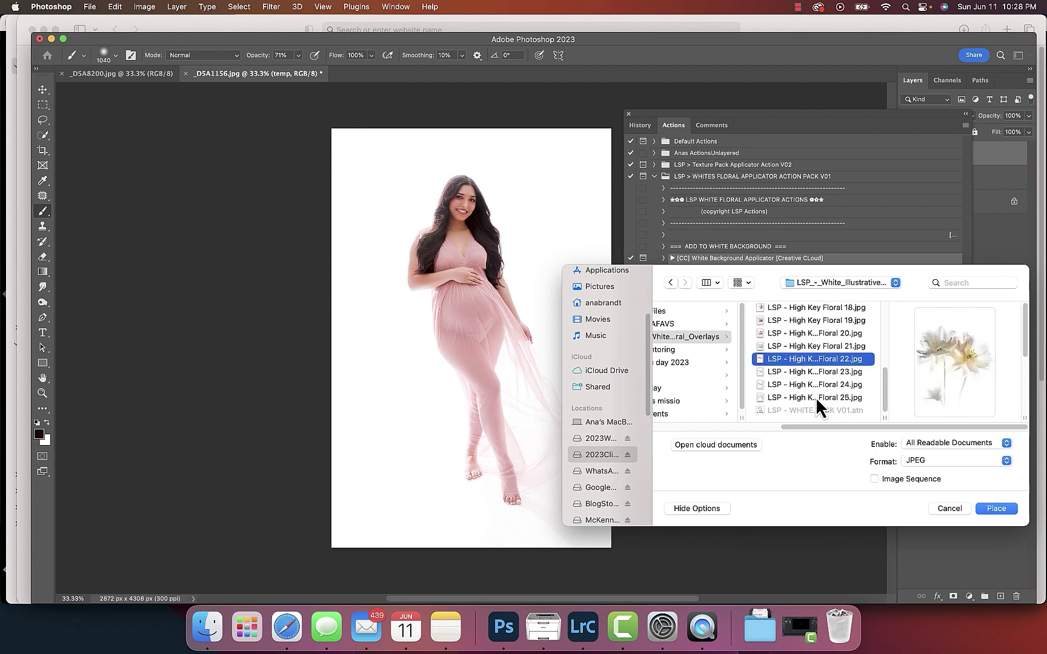
click(817, 396)
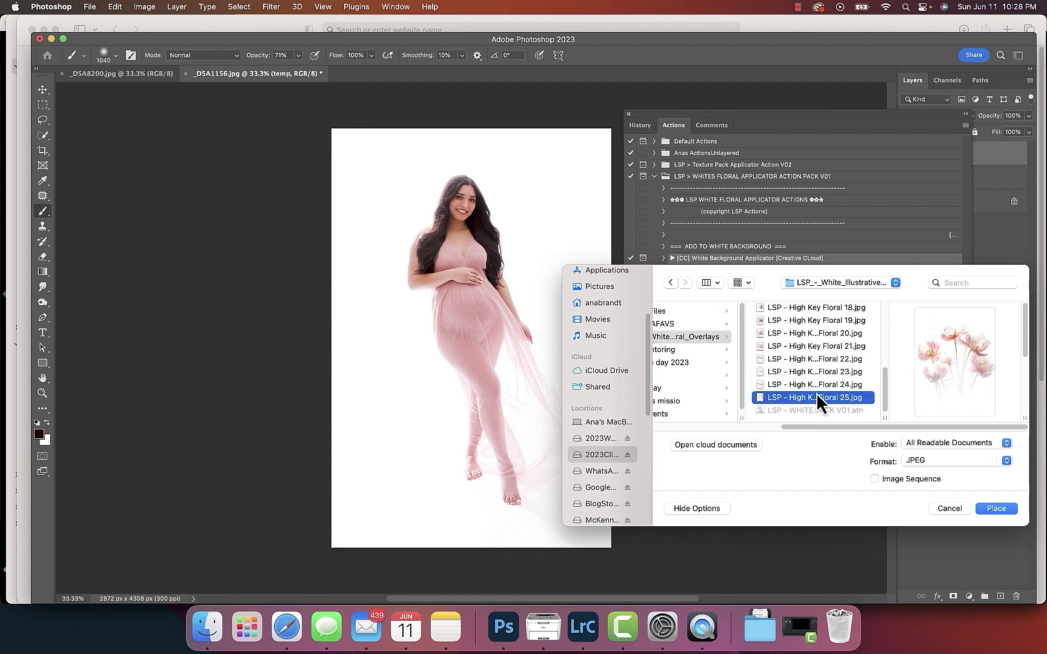
- Place High Key Floral 25, scale it up, and dismiss the action's completion message
click(988, 506)
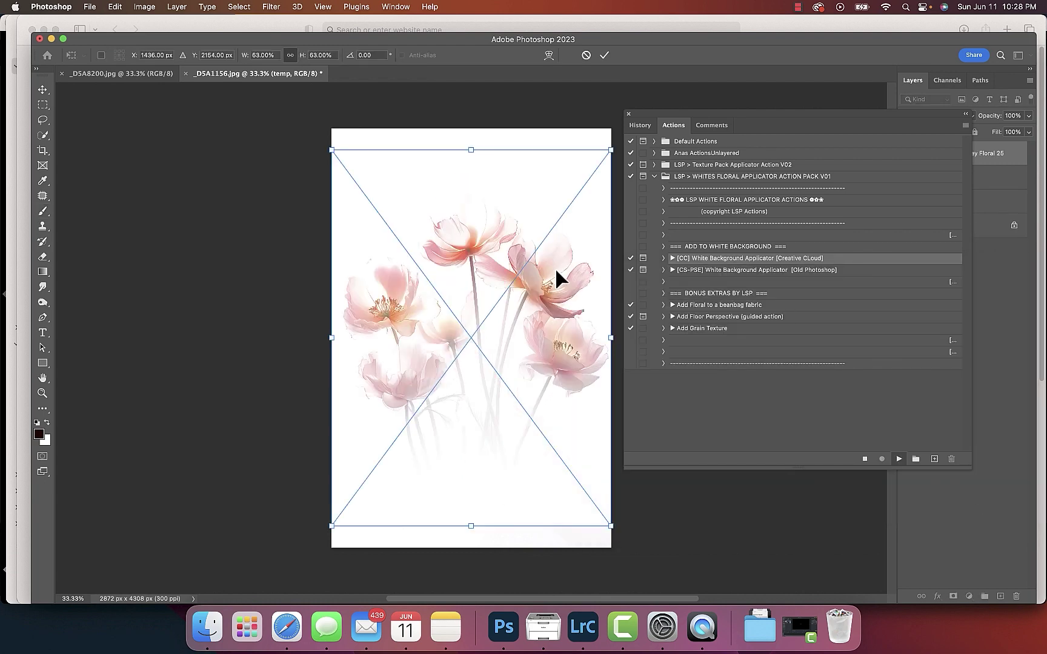
drag(474, 149, 499, 87)
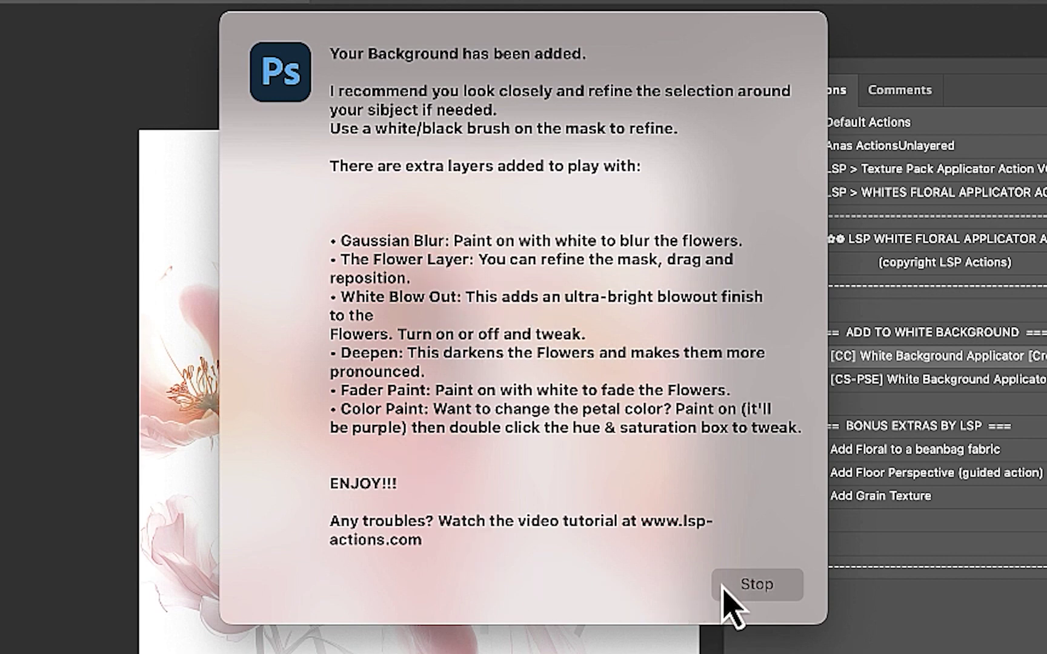
click(733, 589)
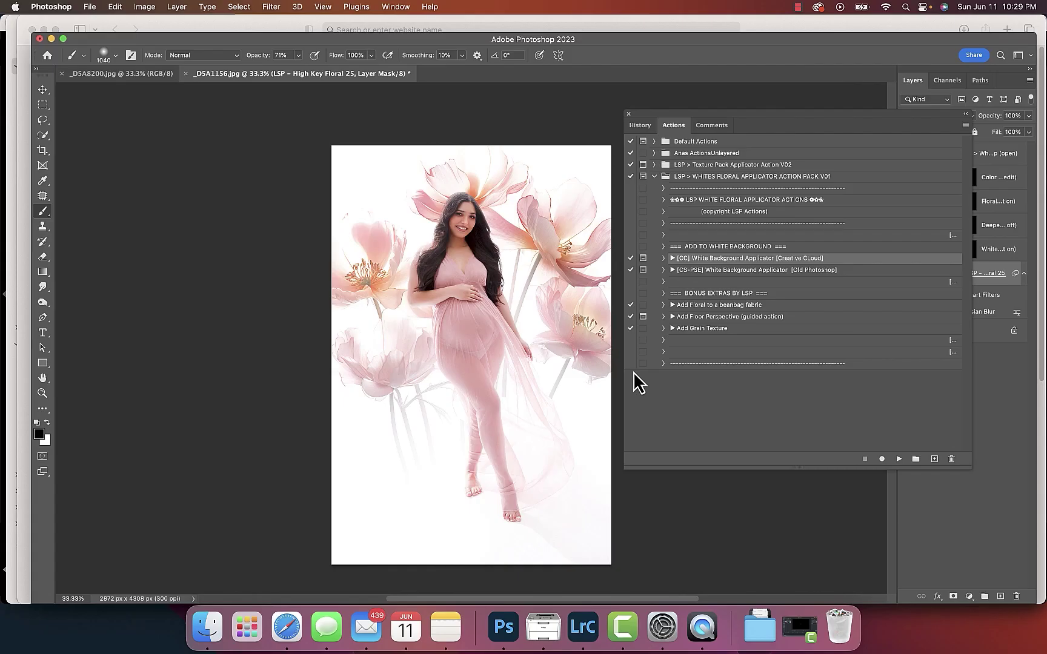
click(42, 89)
drag(502, 218, 486, 187)
click(114, 8)
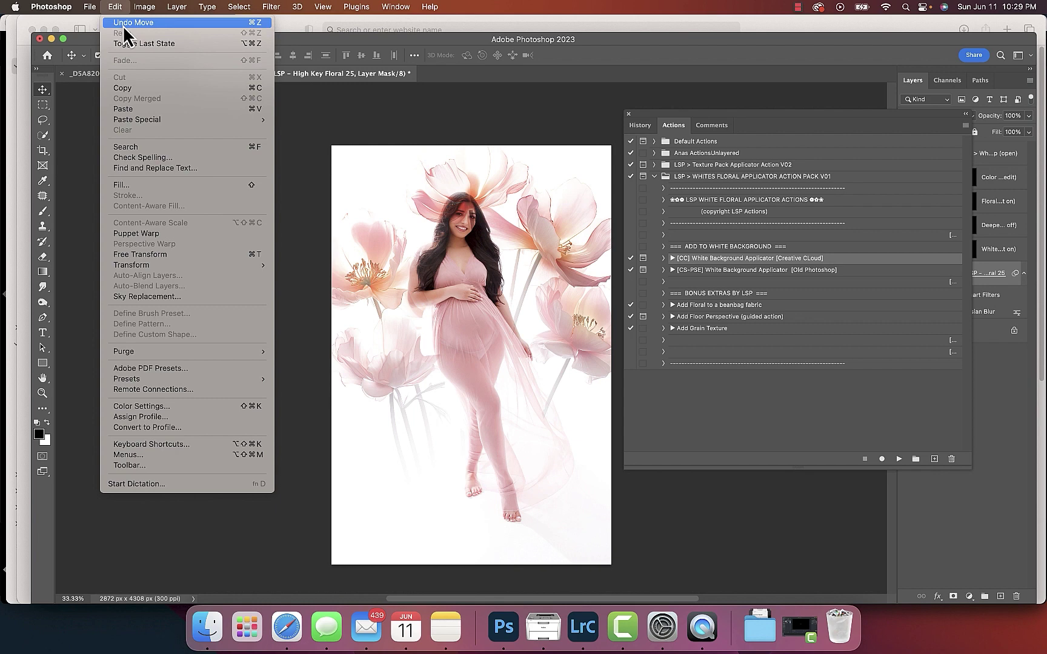
click(612, 98)
click(390, 9)
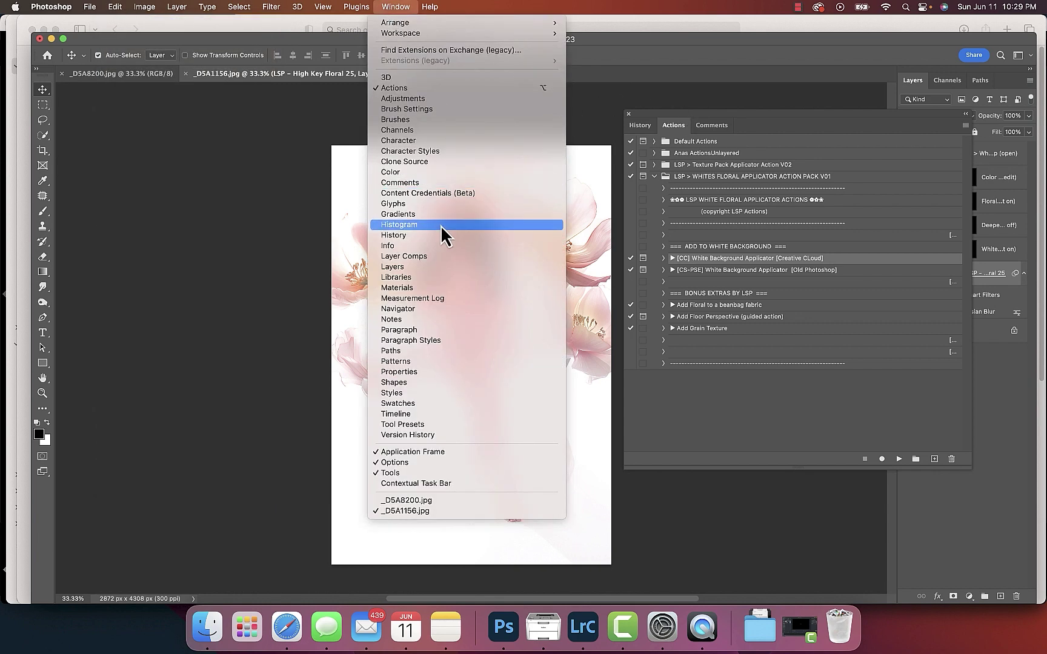
click(442, 268)
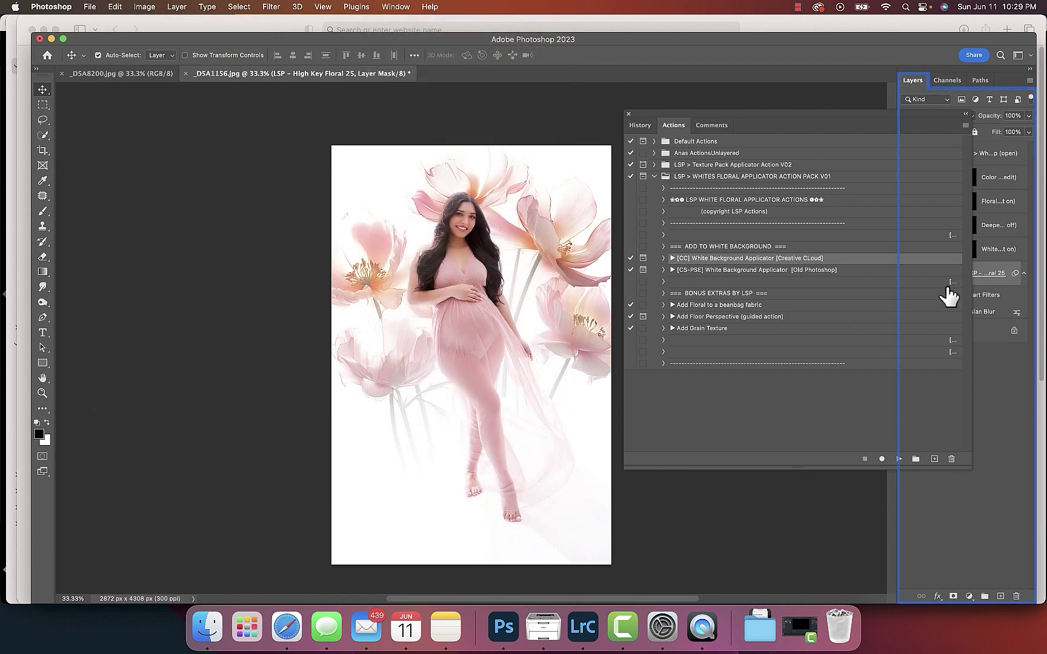
- Float and enlarge the Layers panel, then toggle White Floral Group visibility to compare
drag(1006, 89, 831, 164)
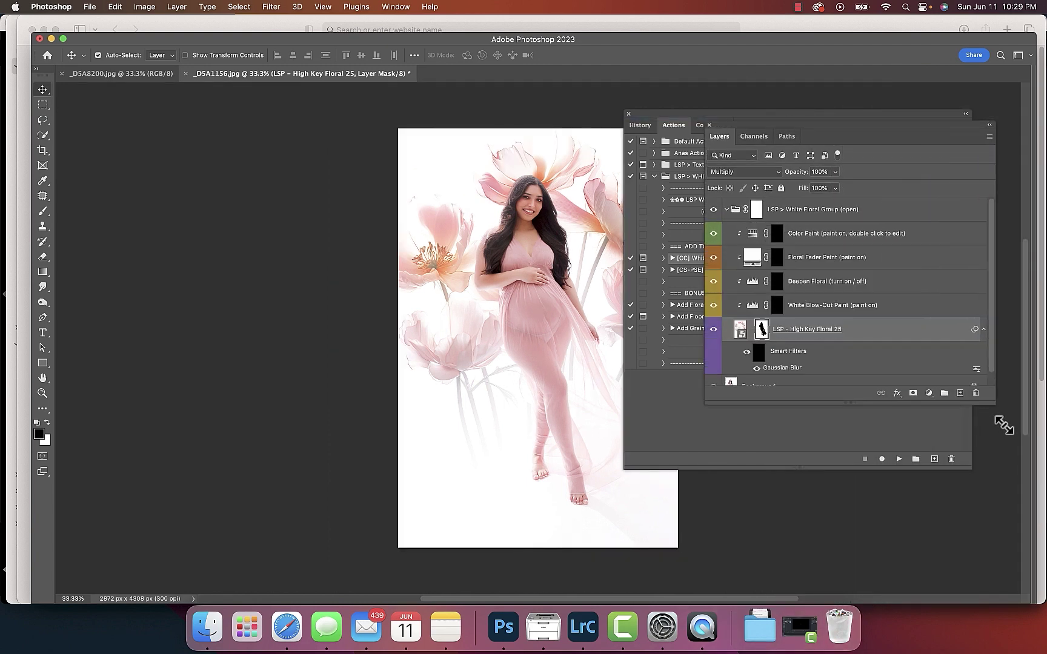
drag(840, 265, 982, 473)
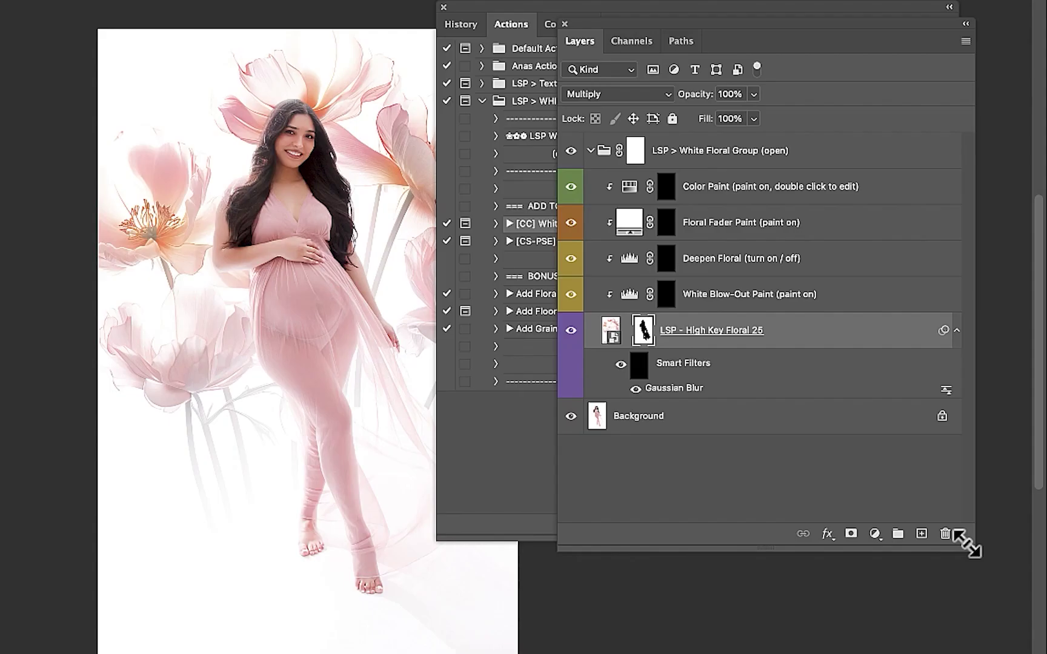
click(571, 151)
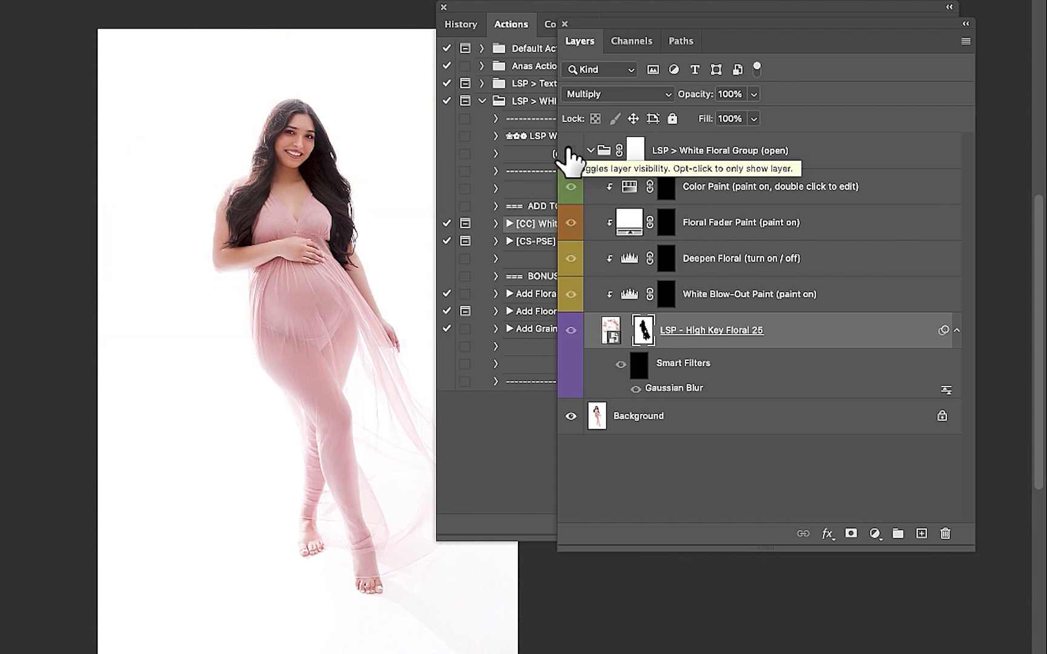
click(571, 150)
- Drag the High Key Floral 25 layer left, then back right and slightly higher
click(746, 149)
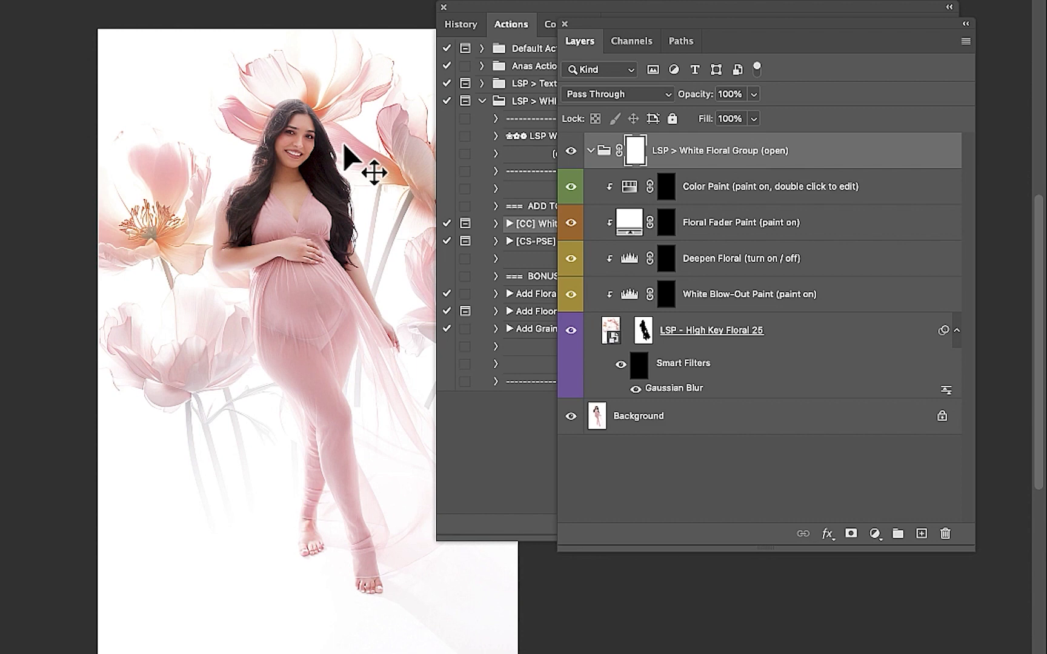
mouse_move(296, 152)
mouse_down()
mouse_move(188, 170)
mouse_move(0, 393)
mouse_up()
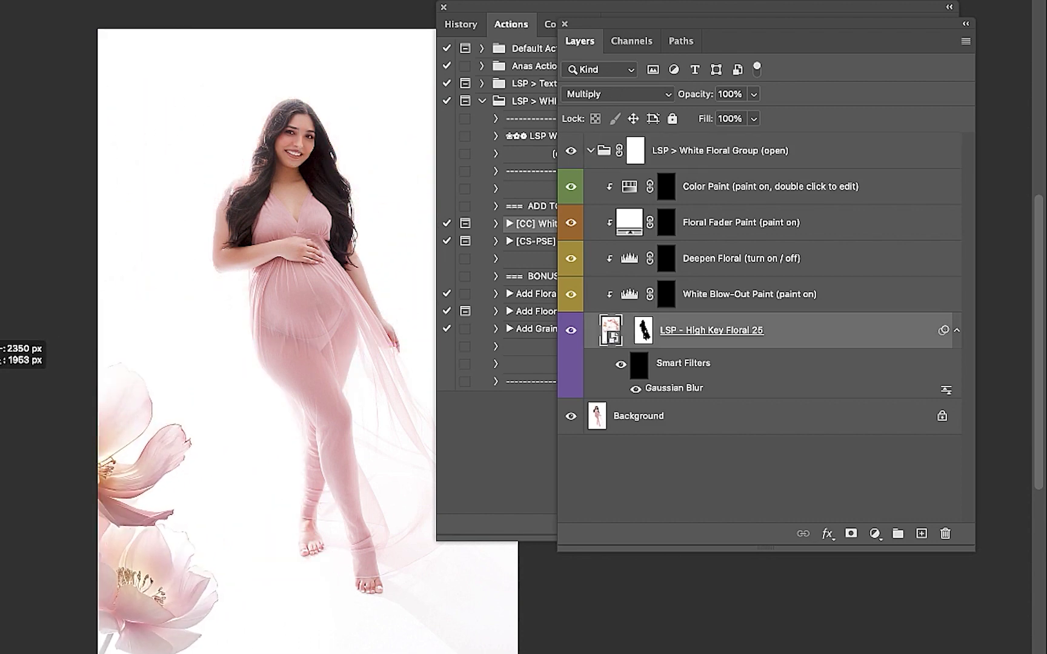
mouse_move(0, 336)
mouse_down()
mouse_move(320, 95)
mouse_move(321, 110)
mouse_up()
mouse_move(529, 21)
mouse_down()
mouse_move(529, 12)
mouse_move(671, 5)
mouse_up()
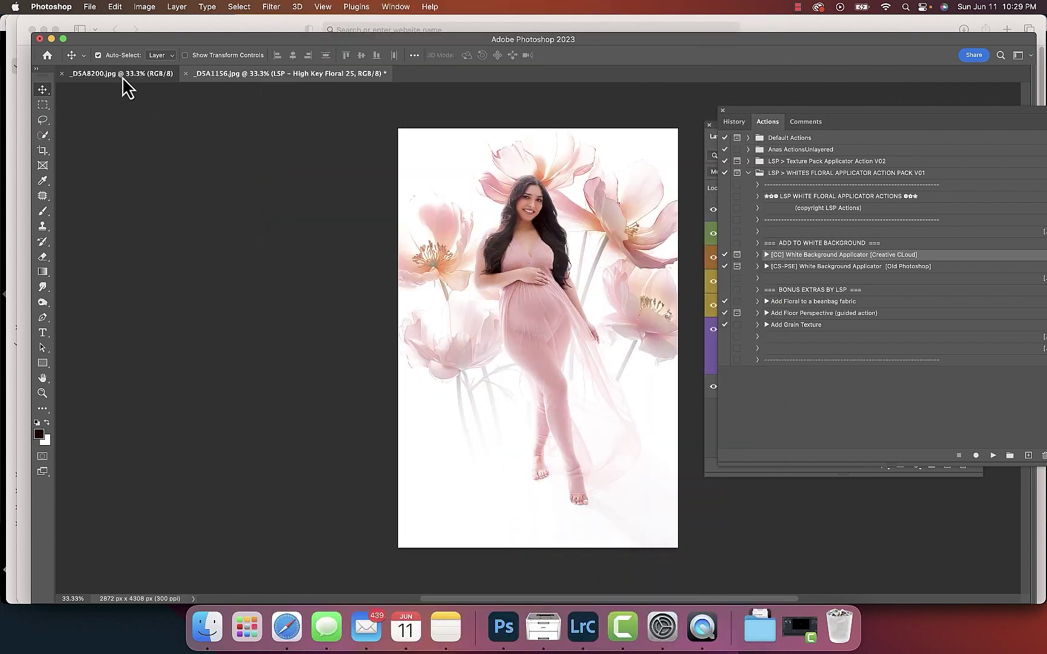
- Switch to the _DSA8200.jpg document showing the reclining woman
click(123, 77)
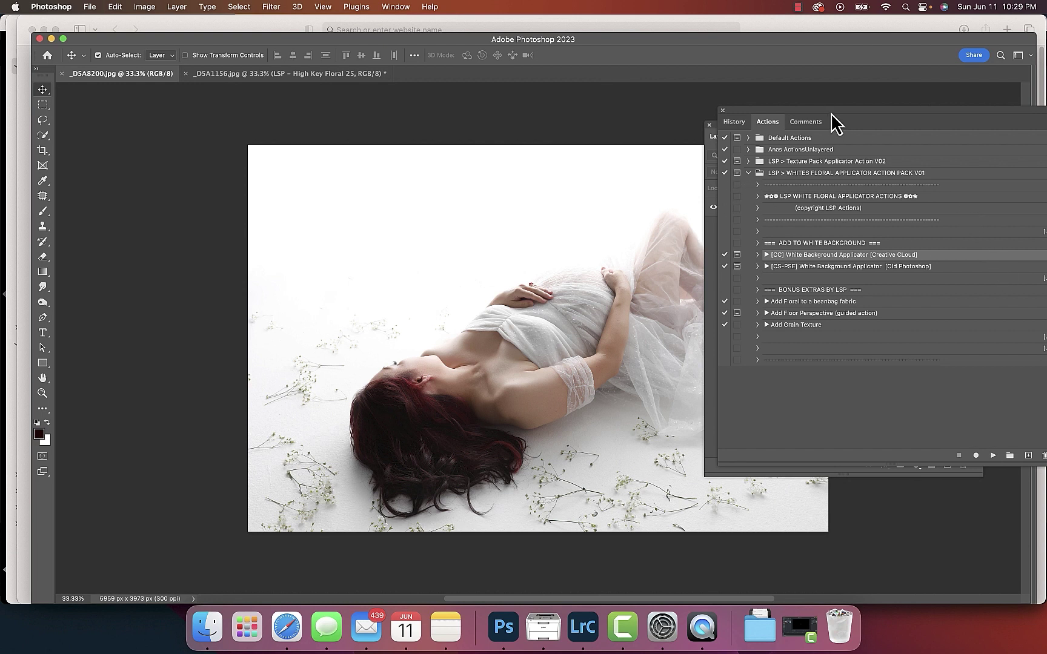
- Run the White Background Applicator on _DSA8200, preview overlays, and place High Key Floral 2
drag(831, 123, 801, 110)
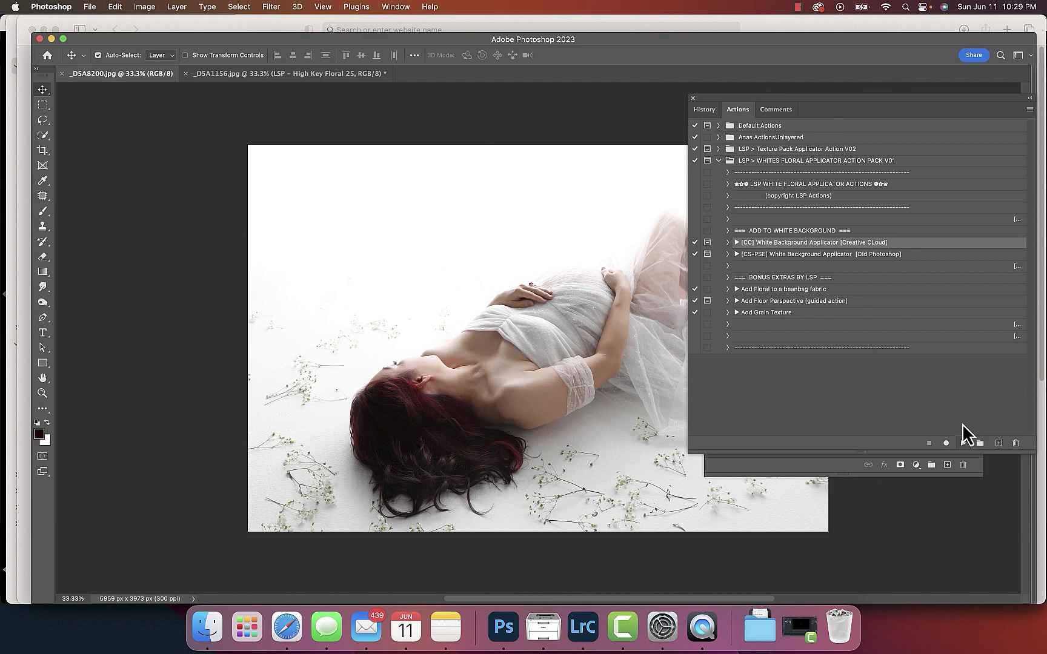
click(965, 443)
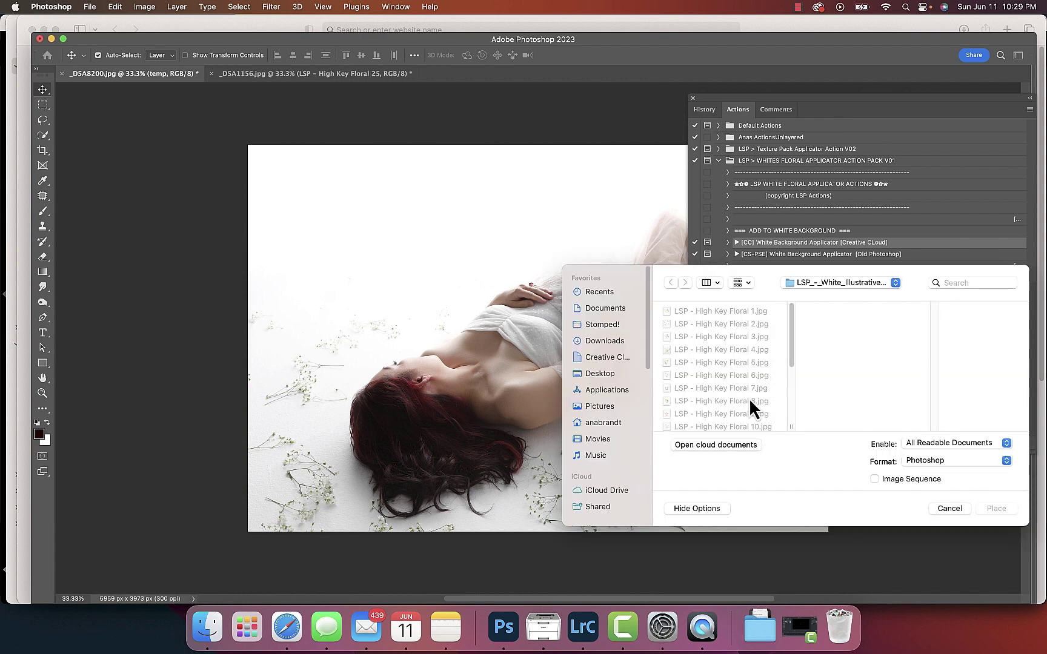
click(749, 398)
click(744, 367)
click(741, 338)
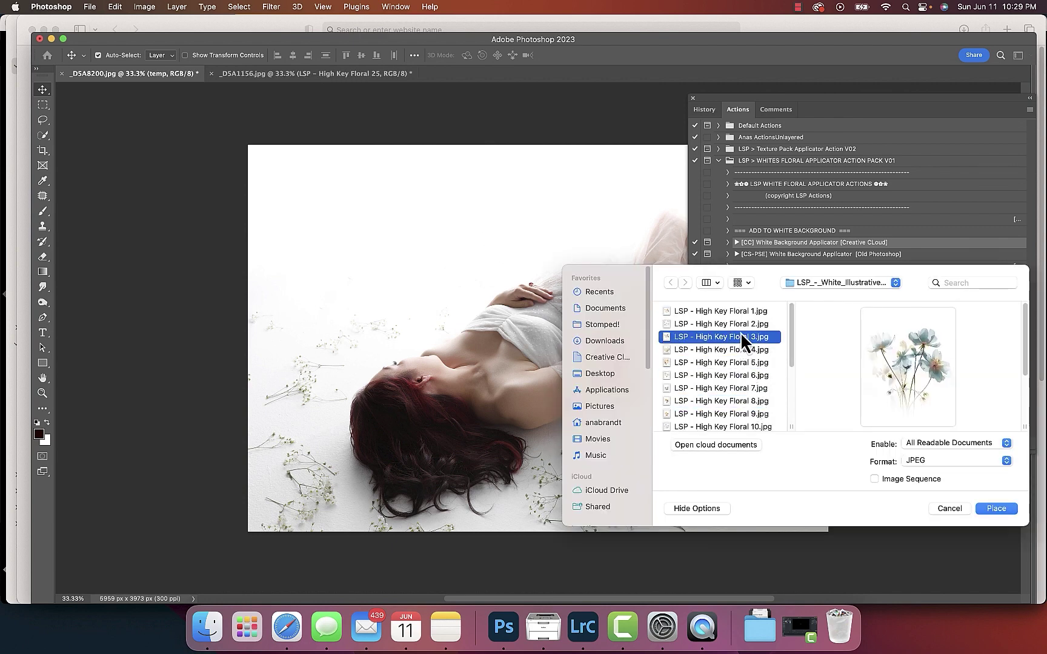
click(740, 314)
click(730, 326)
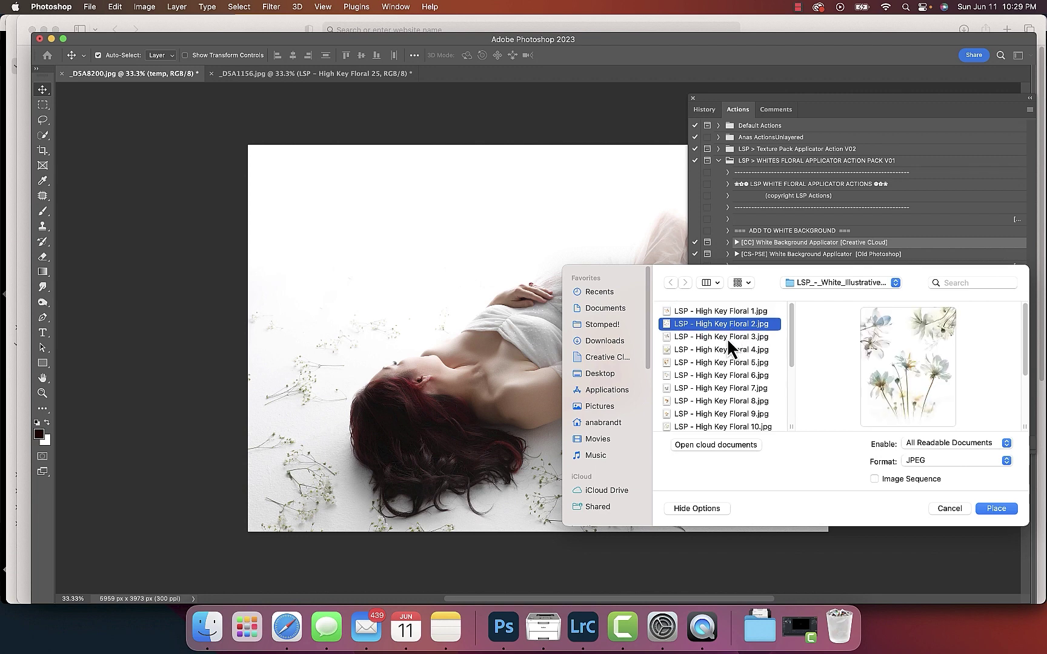
click(730, 323)
click(997, 509)
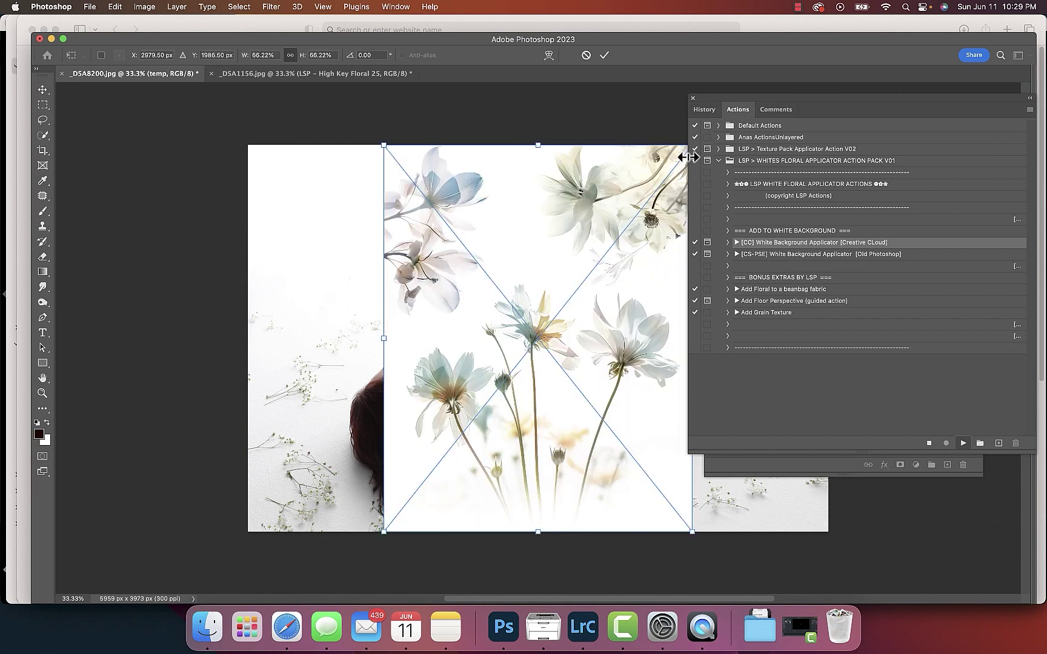
- Scale High Key Floral 2 past 148% both ways and shift it down over the photo
mouse_move(713, 103)
mouse_down()
mouse_move(771, 145)
mouse_move(833, 149)
mouse_up()
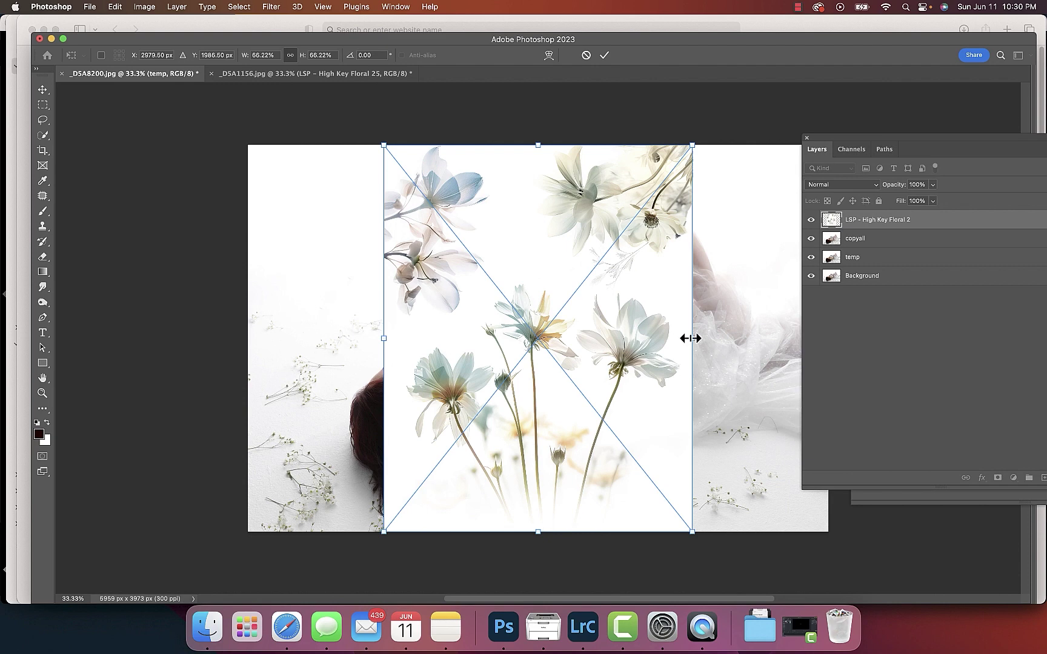
drag(690, 337, 893, 434)
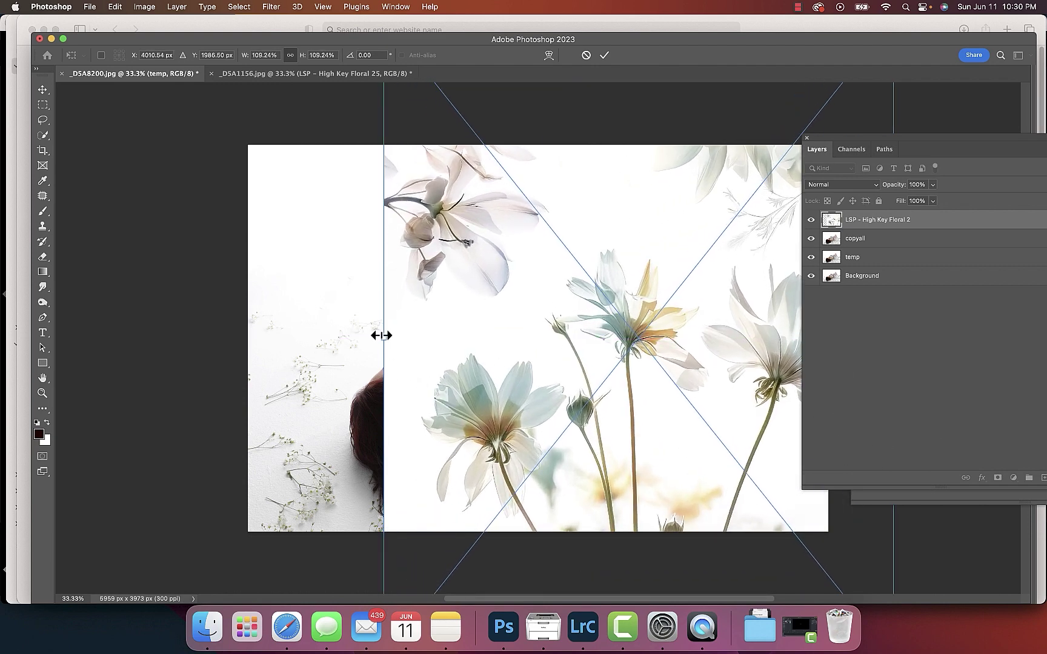
drag(381, 335, 201, 338)
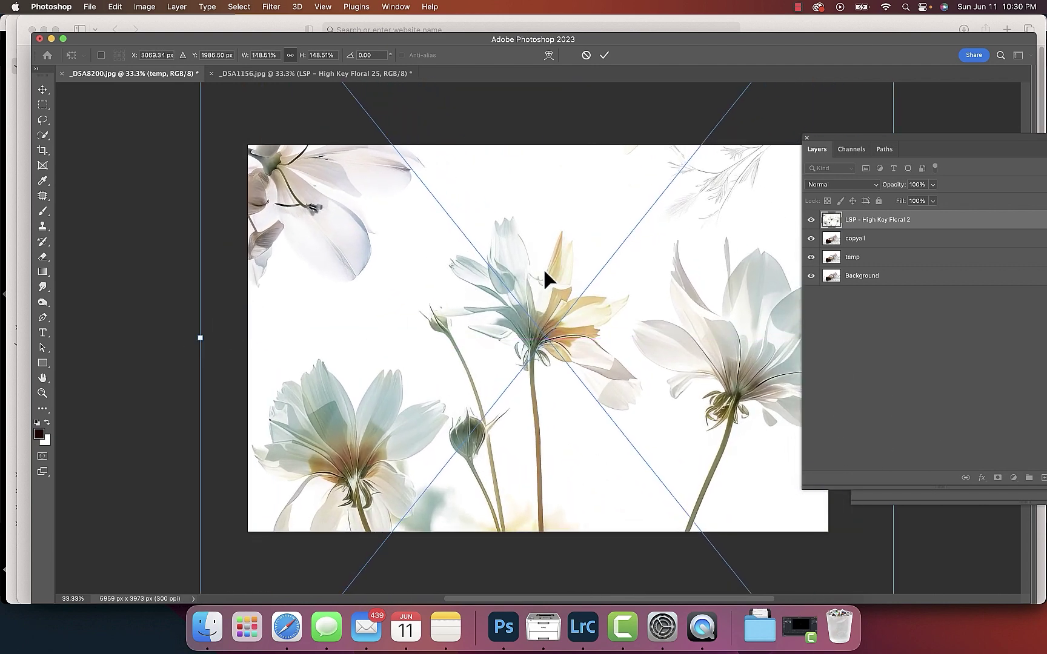
drag(544, 272, 538, 426)
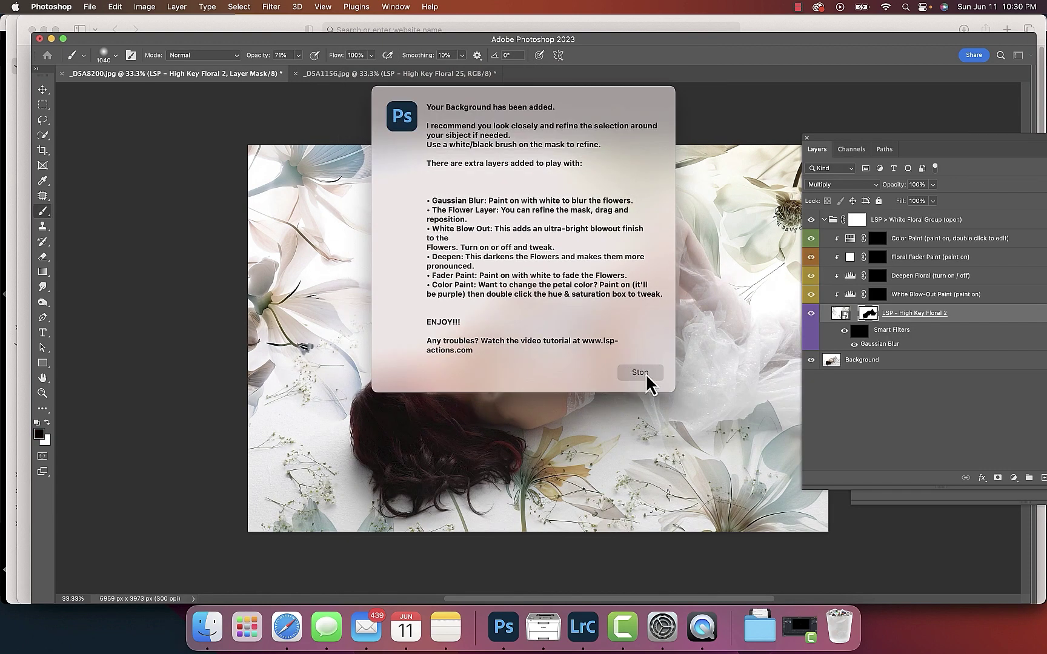
- Dismiss the completion notice, select White Floral Group, and nudge the overlay with Move
click(640, 373)
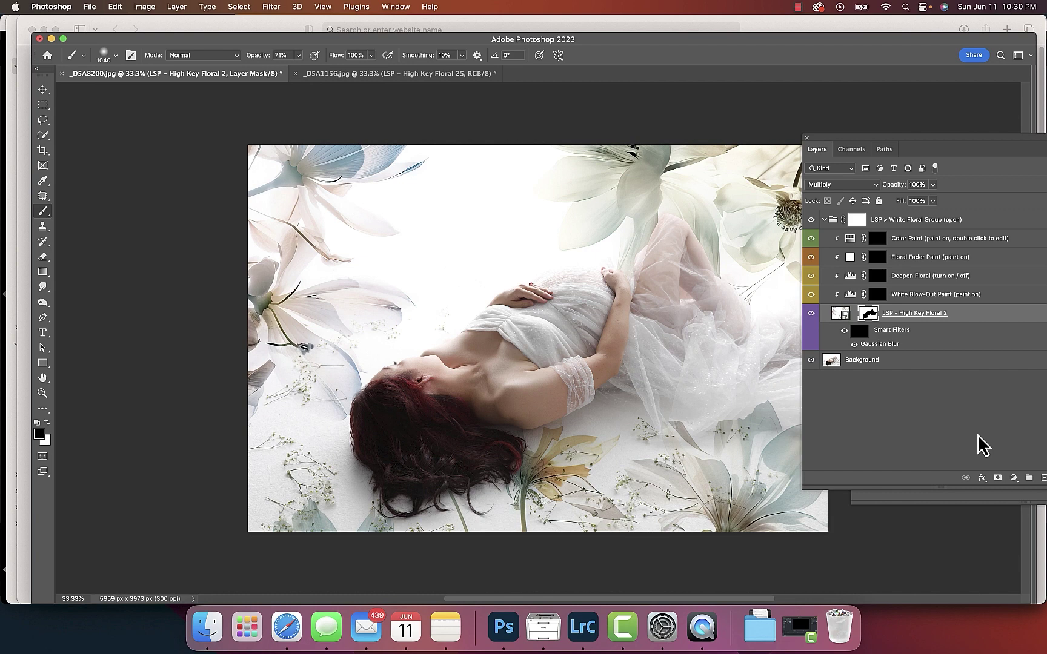
click(906, 227)
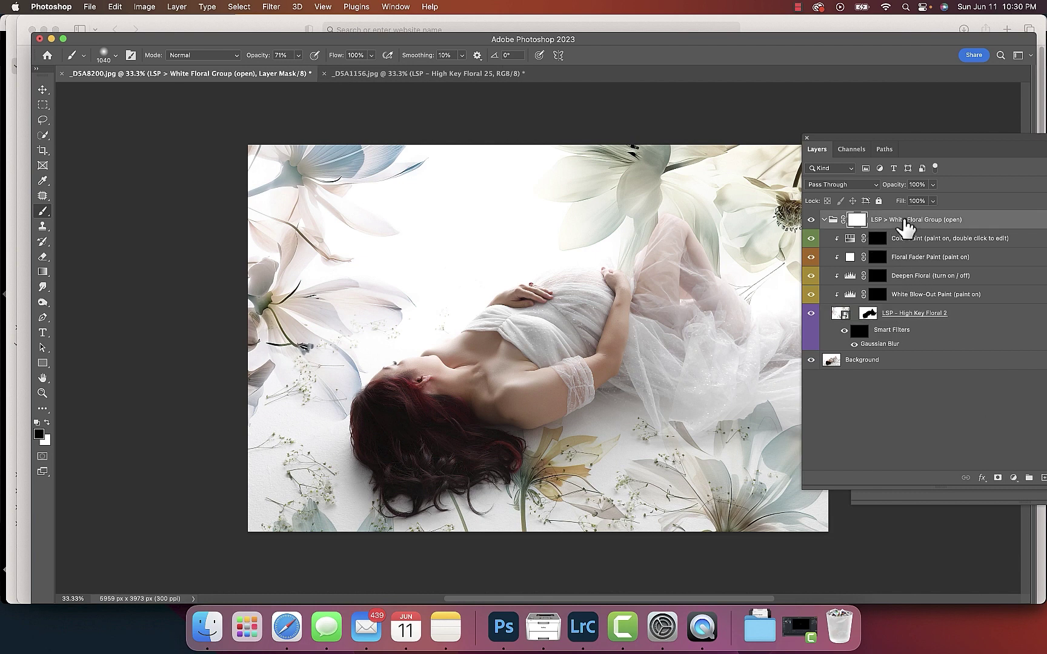
click(43, 89)
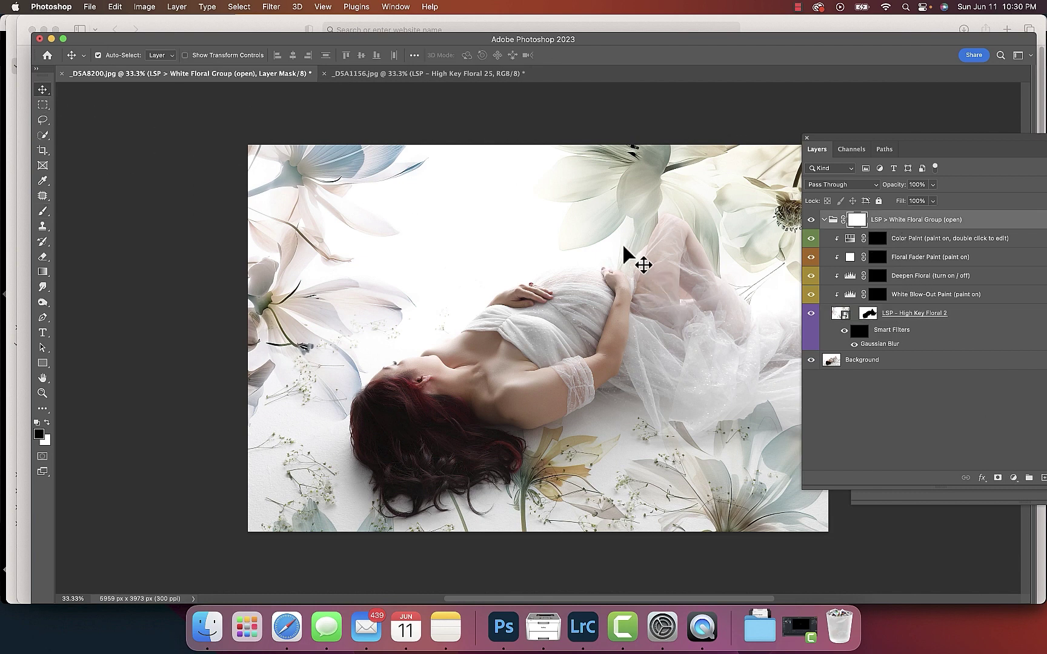
mouse_move(621, 254)
mouse_down()
mouse_move(645, 279)
mouse_move(631, 269)
mouse_up()
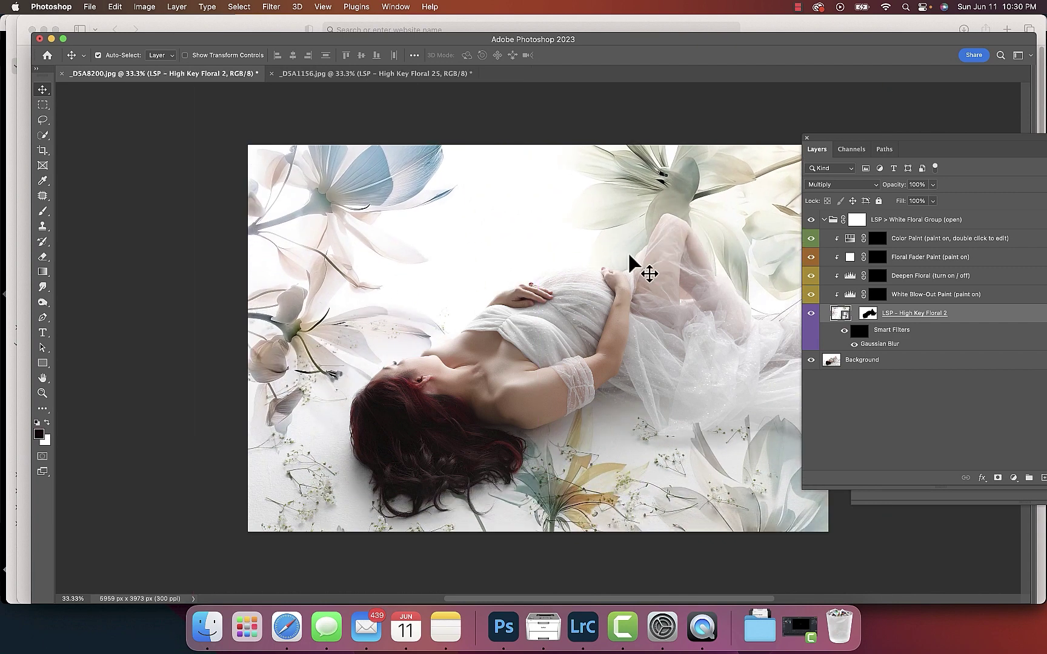
- Flip the High Key Floral 2 overlay horizontally and shift it up and left
click(116, 7)
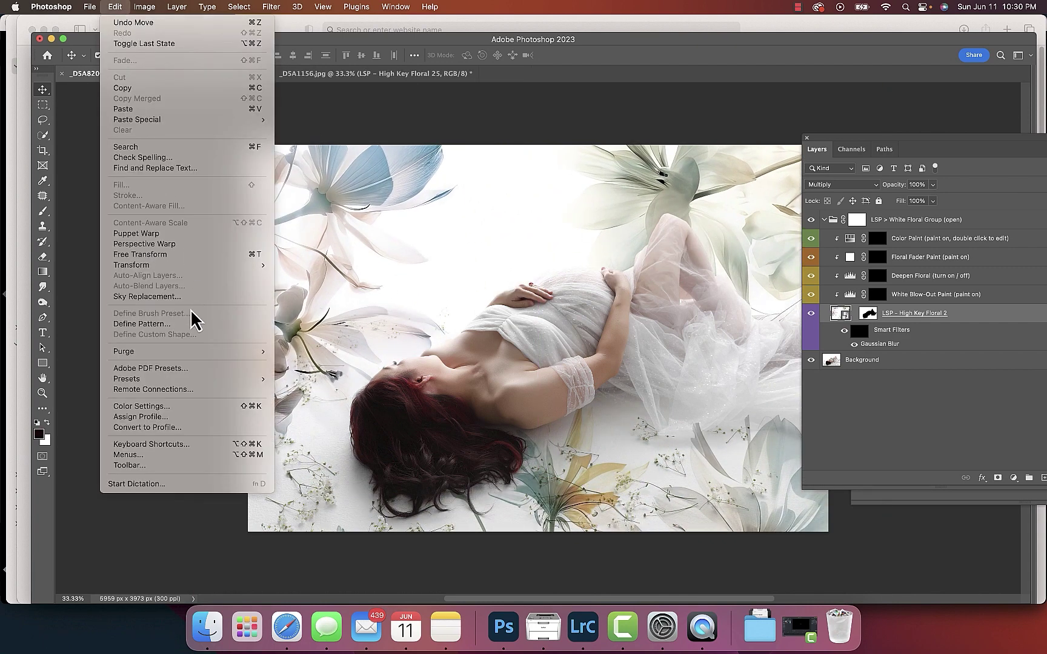
mouse_move(132, 265)
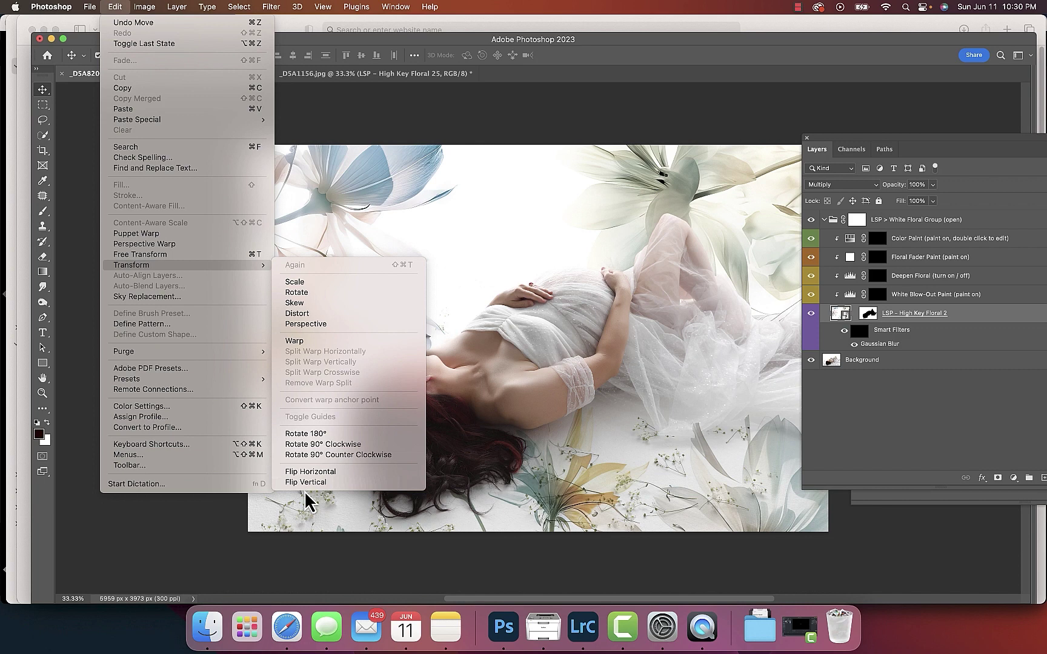
click(340, 472)
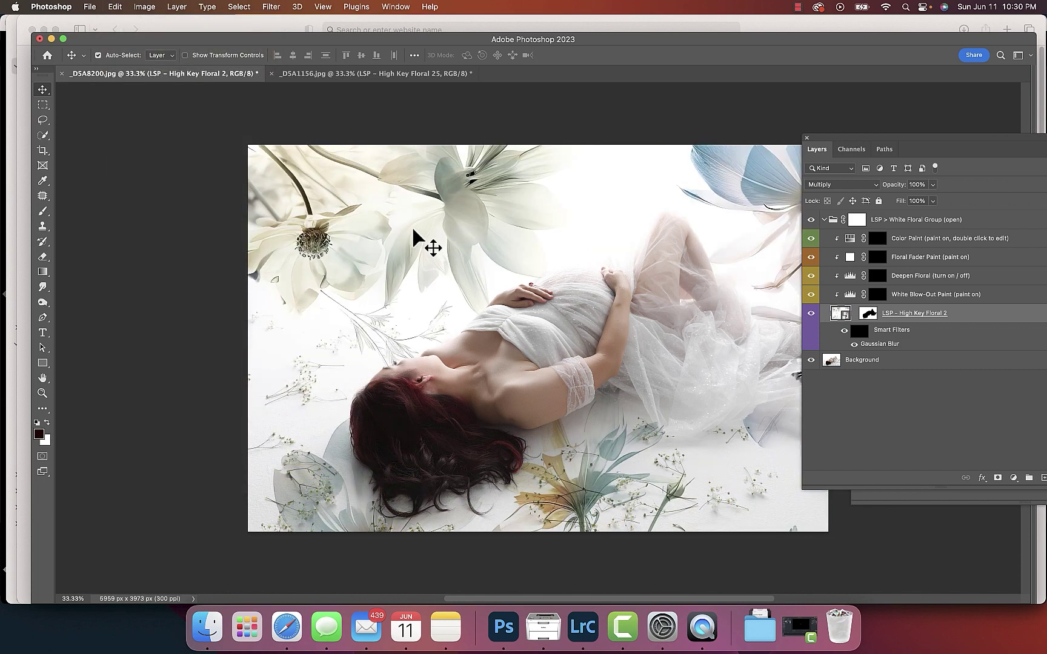
drag(417, 237, 406, 211)
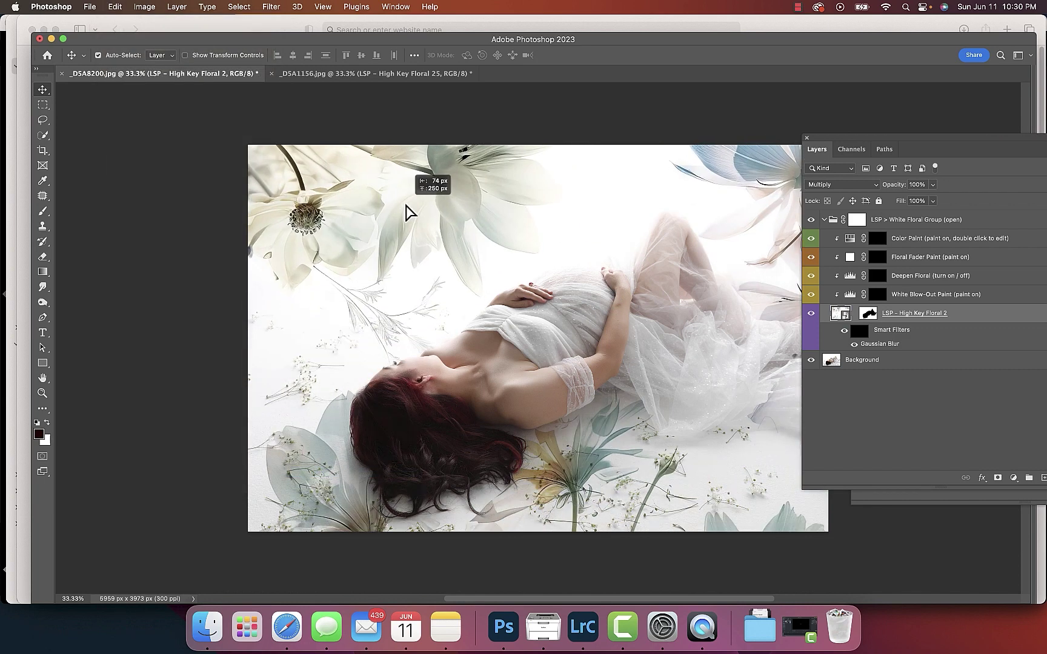
- Rotate the floral overlay about -164° despite the Smart Filters warning, then reposition it
click(115, 8)
mouse_move(131, 266)
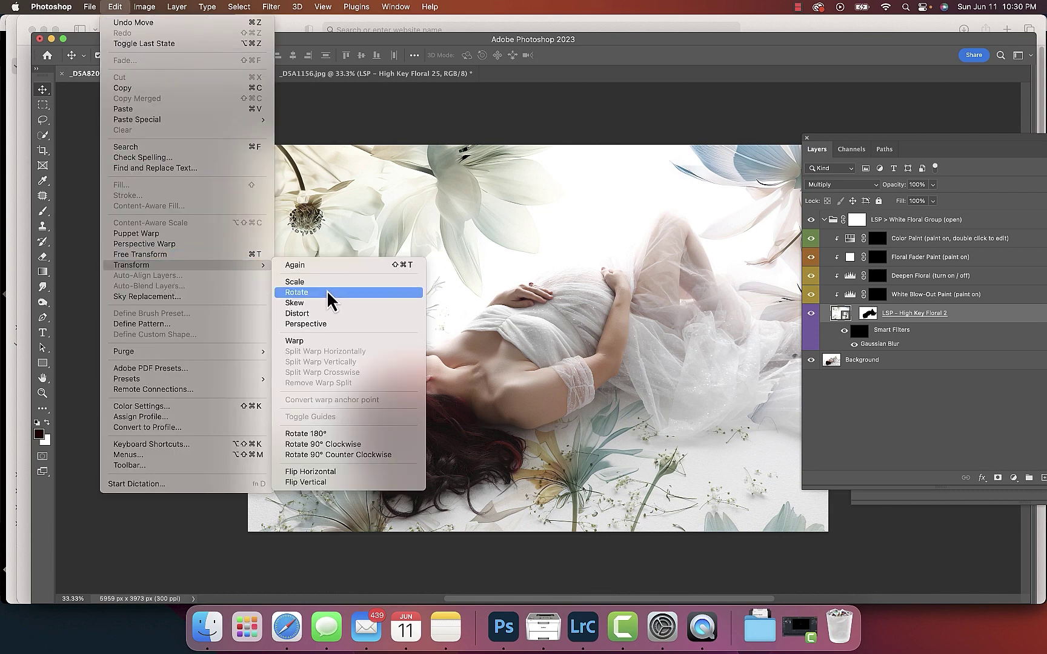
click(328, 295)
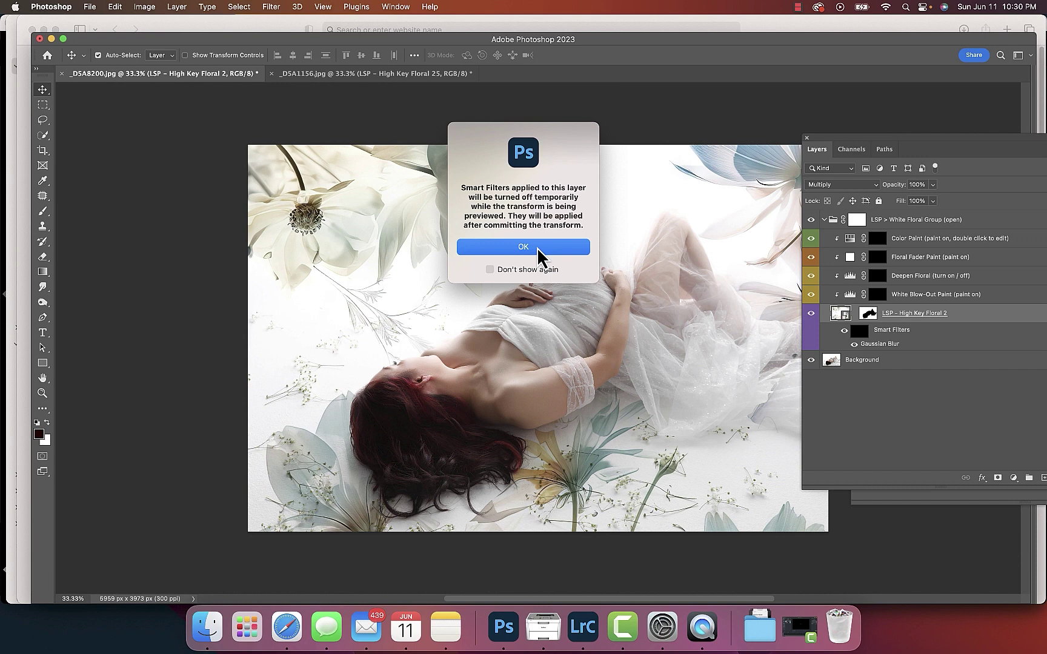
click(540, 248)
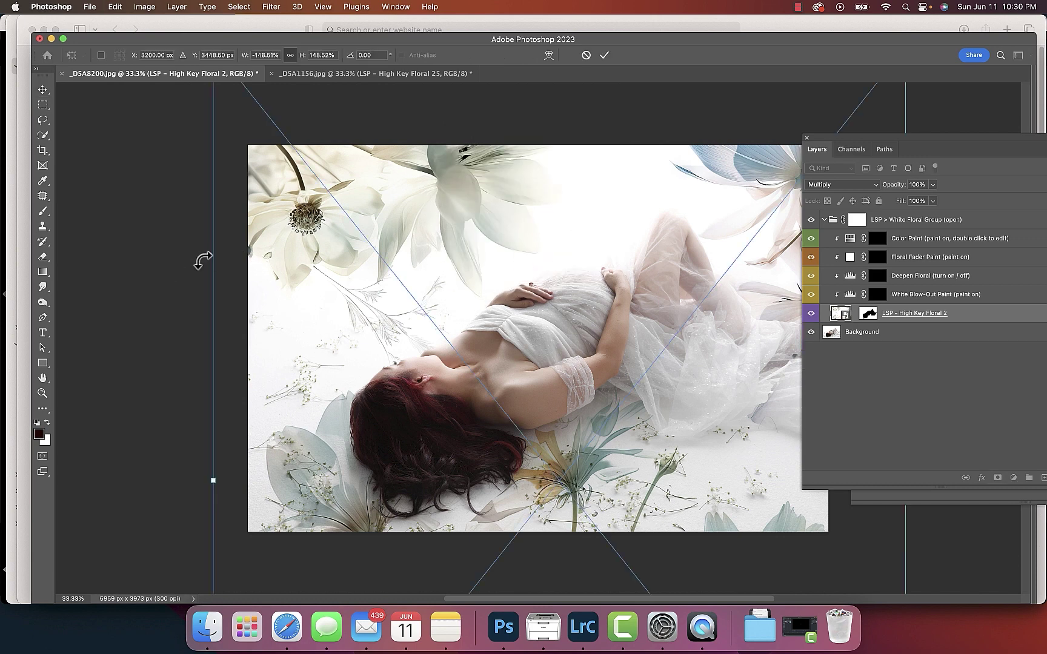
drag(197, 250, 276, 136)
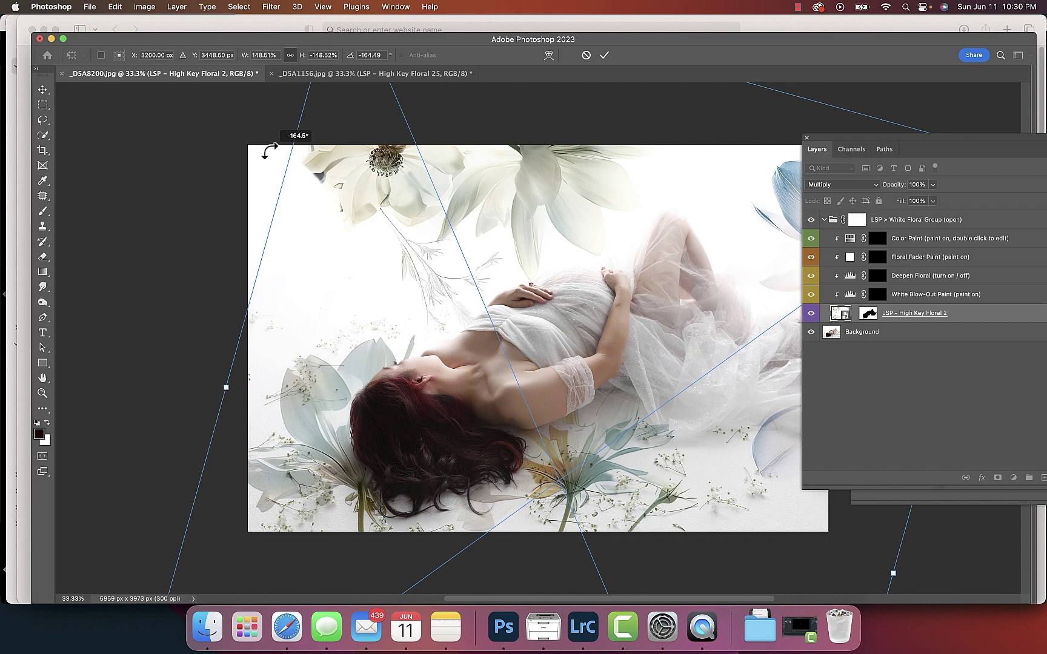
mouse_move(390, 317)
mouse_down()
mouse_move(301, 299)
mouse_move(262, 316)
mouse_up()
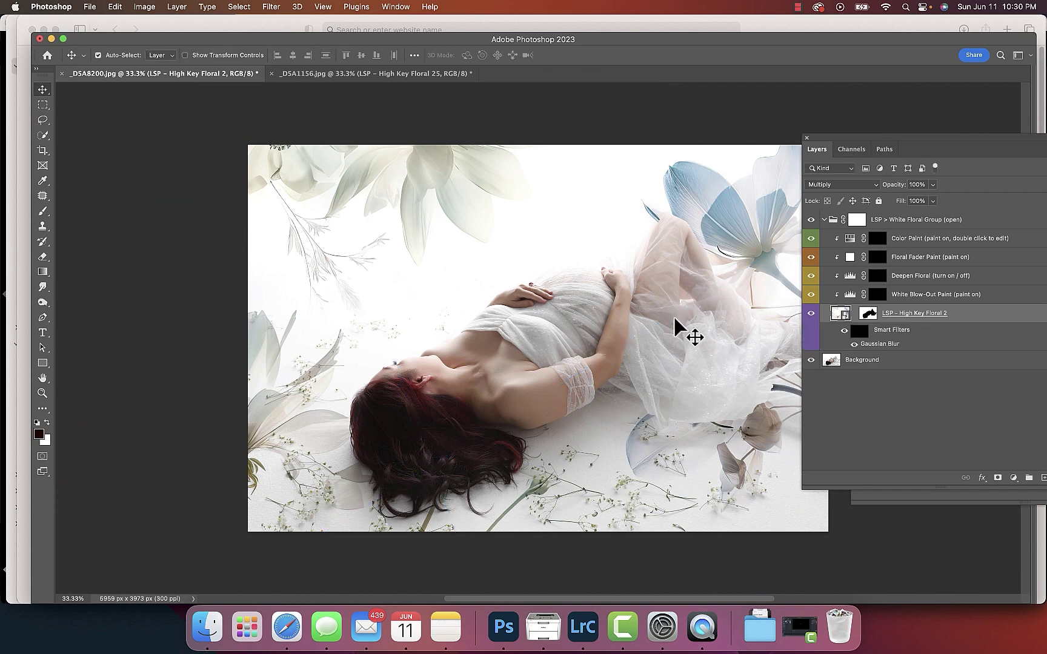
mouse_move(505, 287)
mouse_down()
mouse_move(558, 306)
mouse_move(544, 307)
mouse_up()
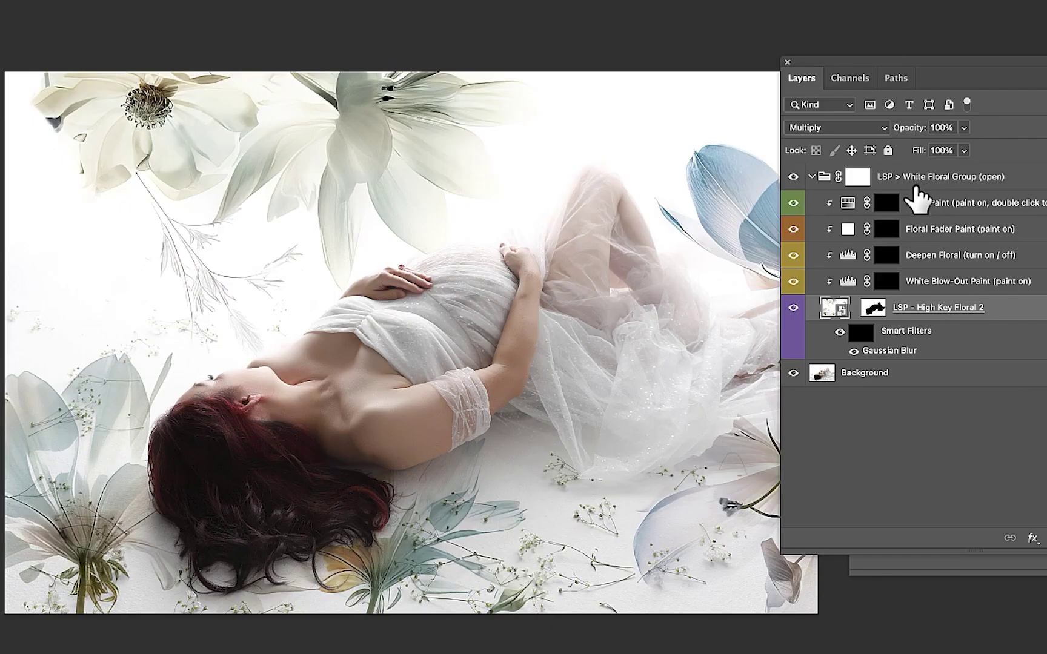
- Lower the White Floral Group opacity to 38%, then raise it to about 65%
click(918, 195)
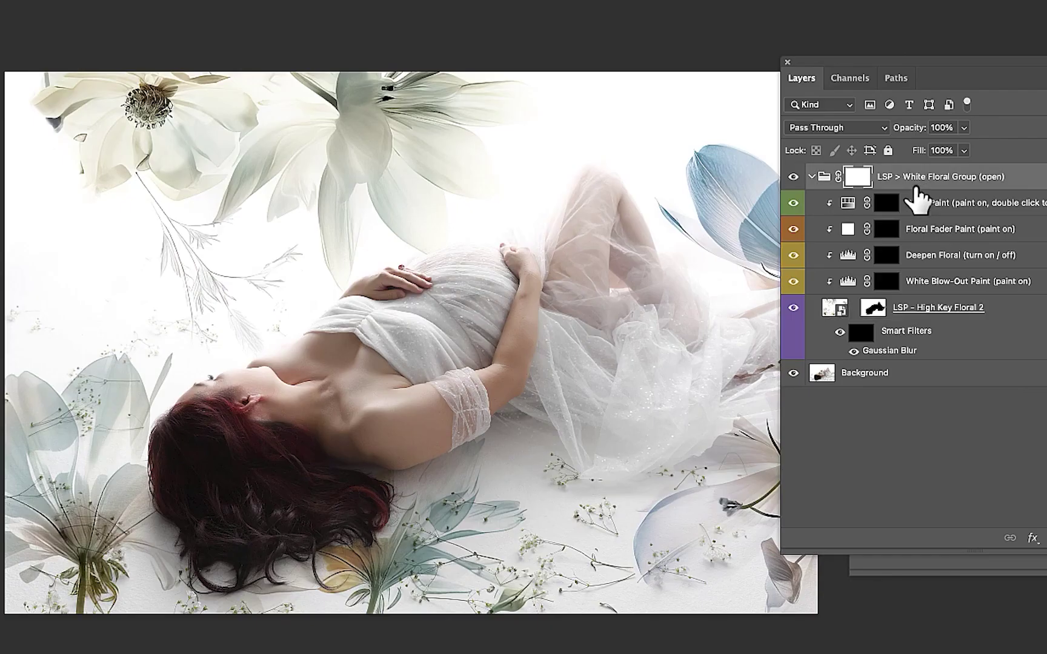
click(964, 127)
drag(963, 129, 916, 151)
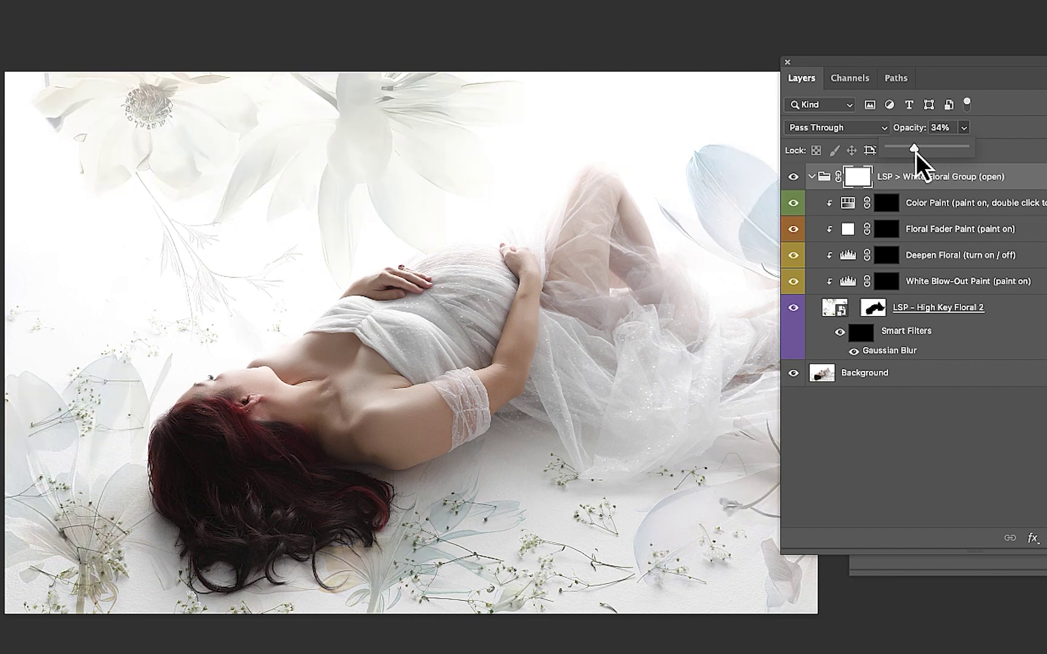
drag(917, 153, 938, 154)
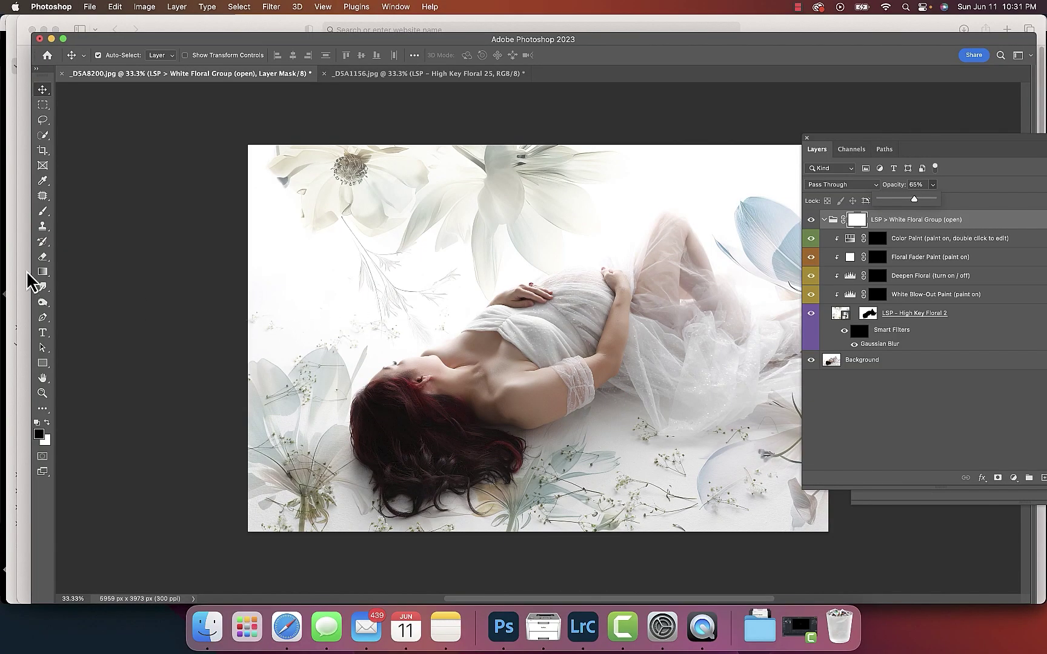
- Mask flowers off her shoulder and fabric, then expand the LSP floral applicator action set
click(43, 211)
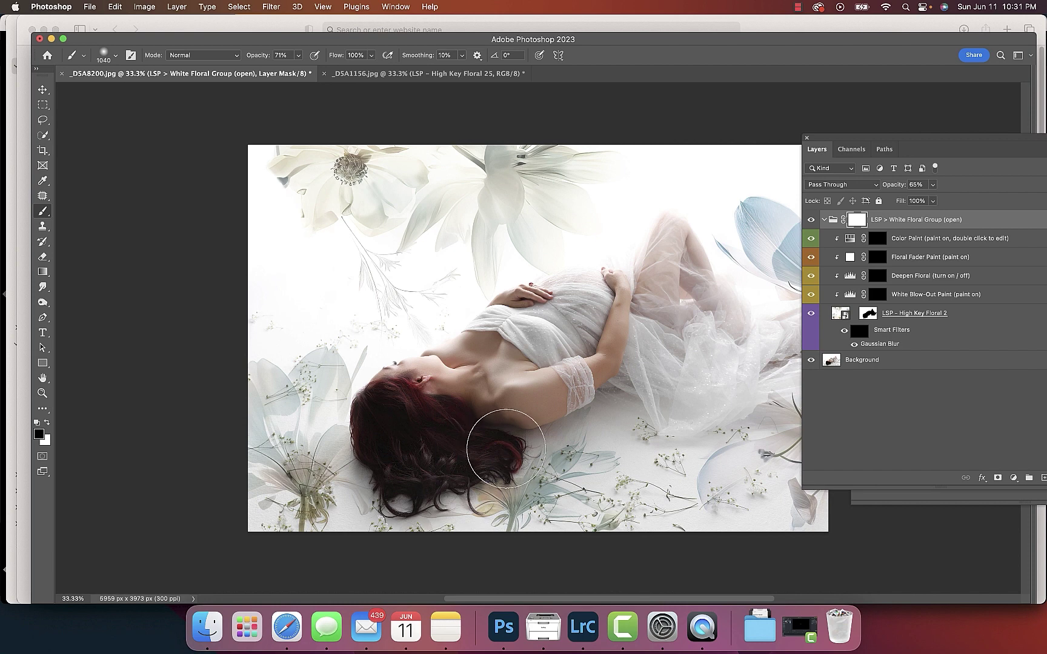
drag(524, 399, 571, 386)
drag(941, 139, 1011, 210)
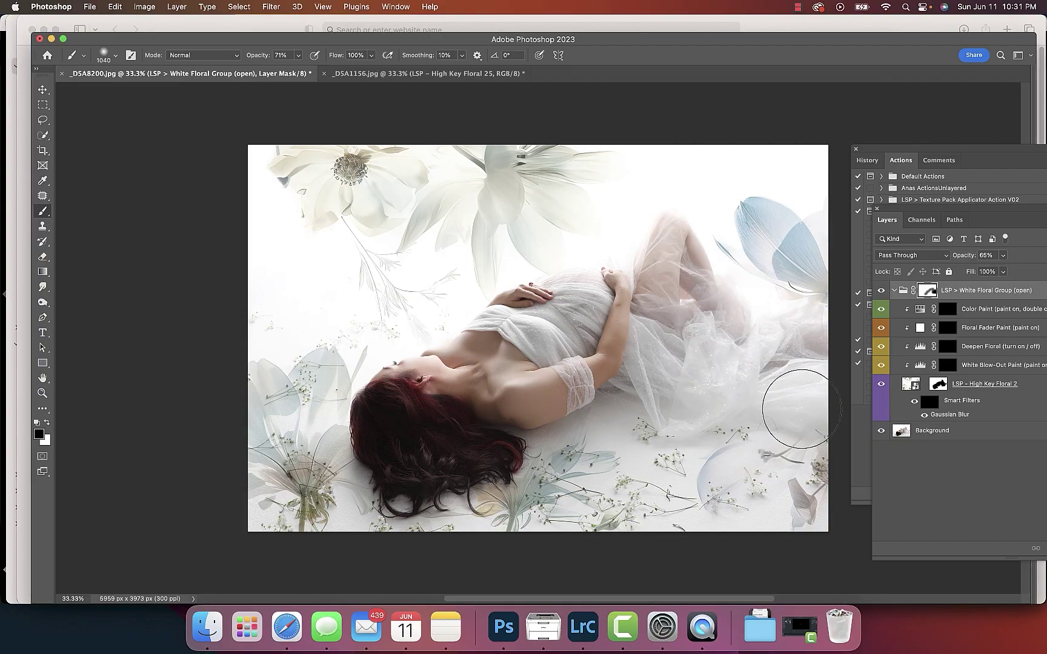
click(901, 160)
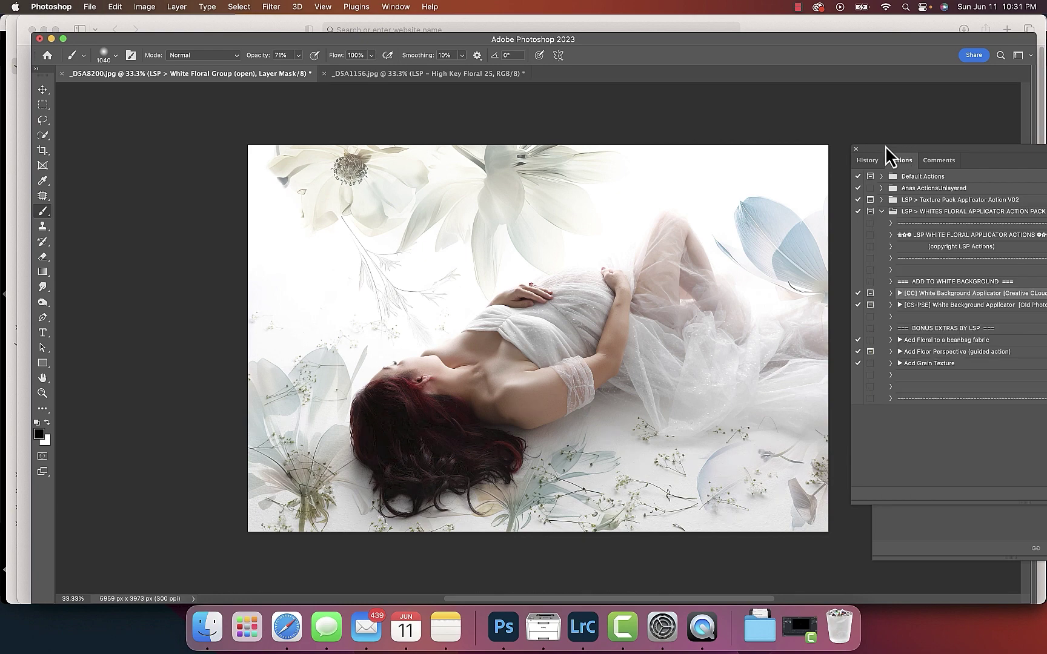
drag(885, 146, 717, 154)
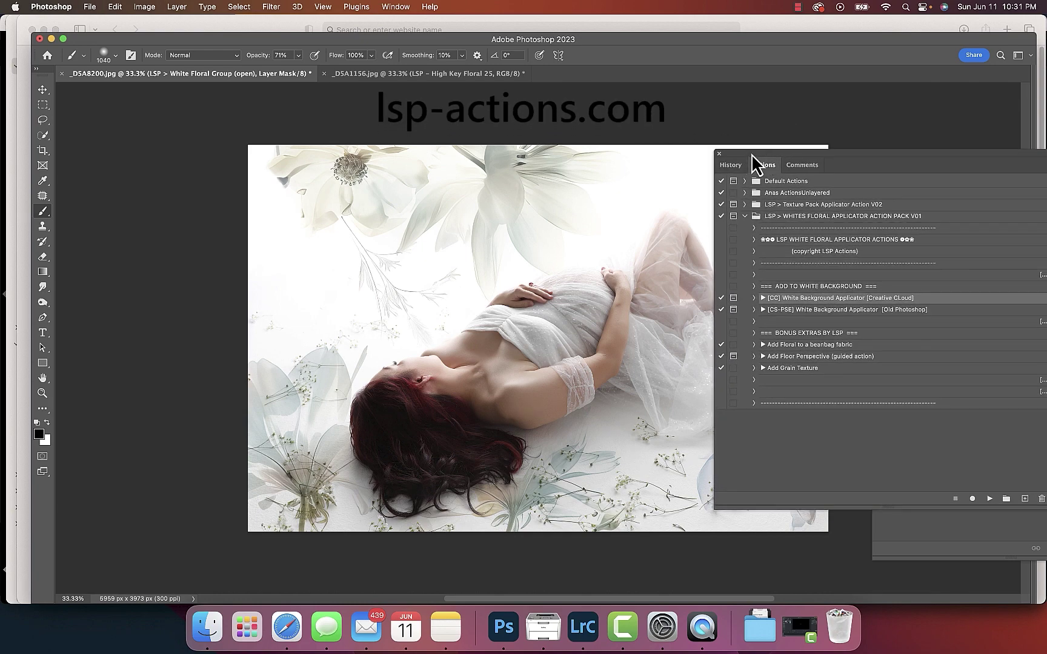